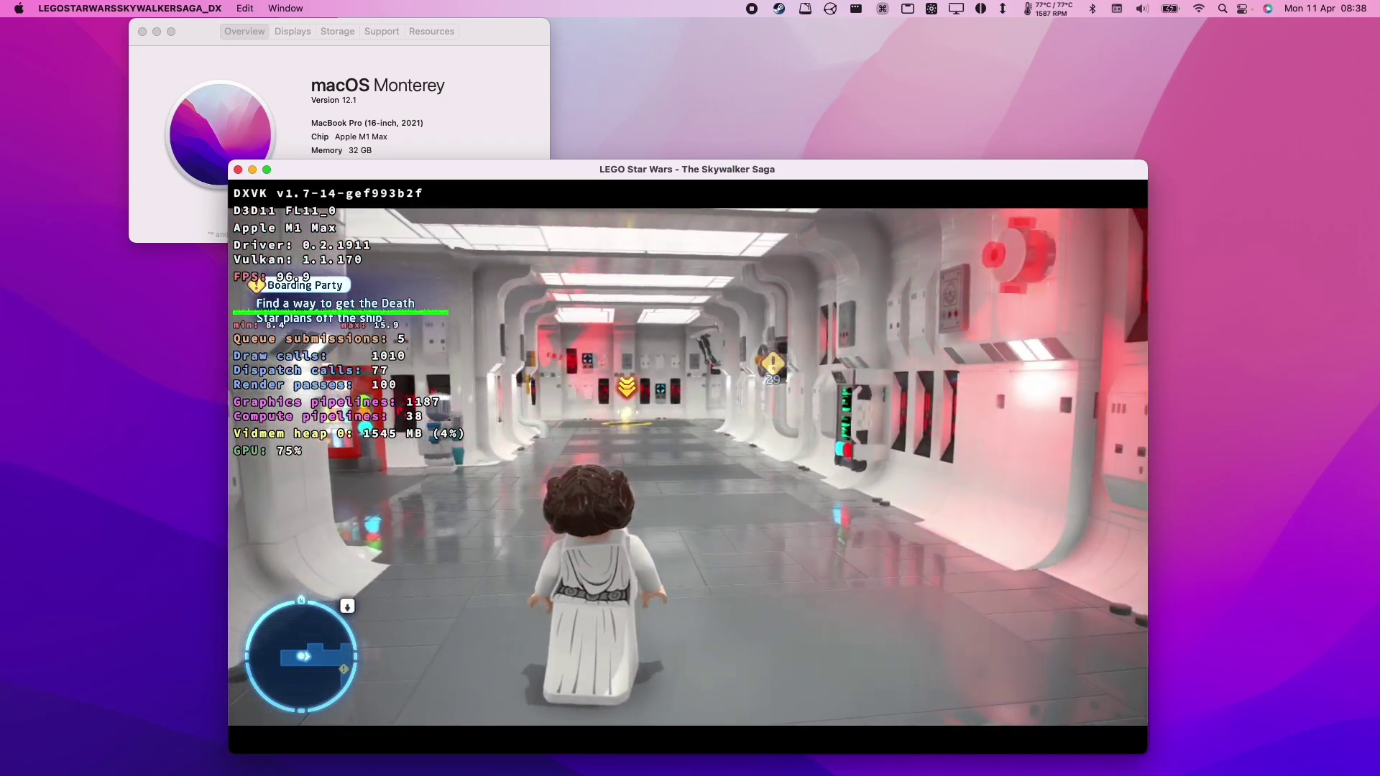
Step: Switch to the browser, open the CrossOver store page on codeweavers.com, and apply the promo code APPLEGAMINGWIKI
{"action": "key", "text": "super+Tab"}
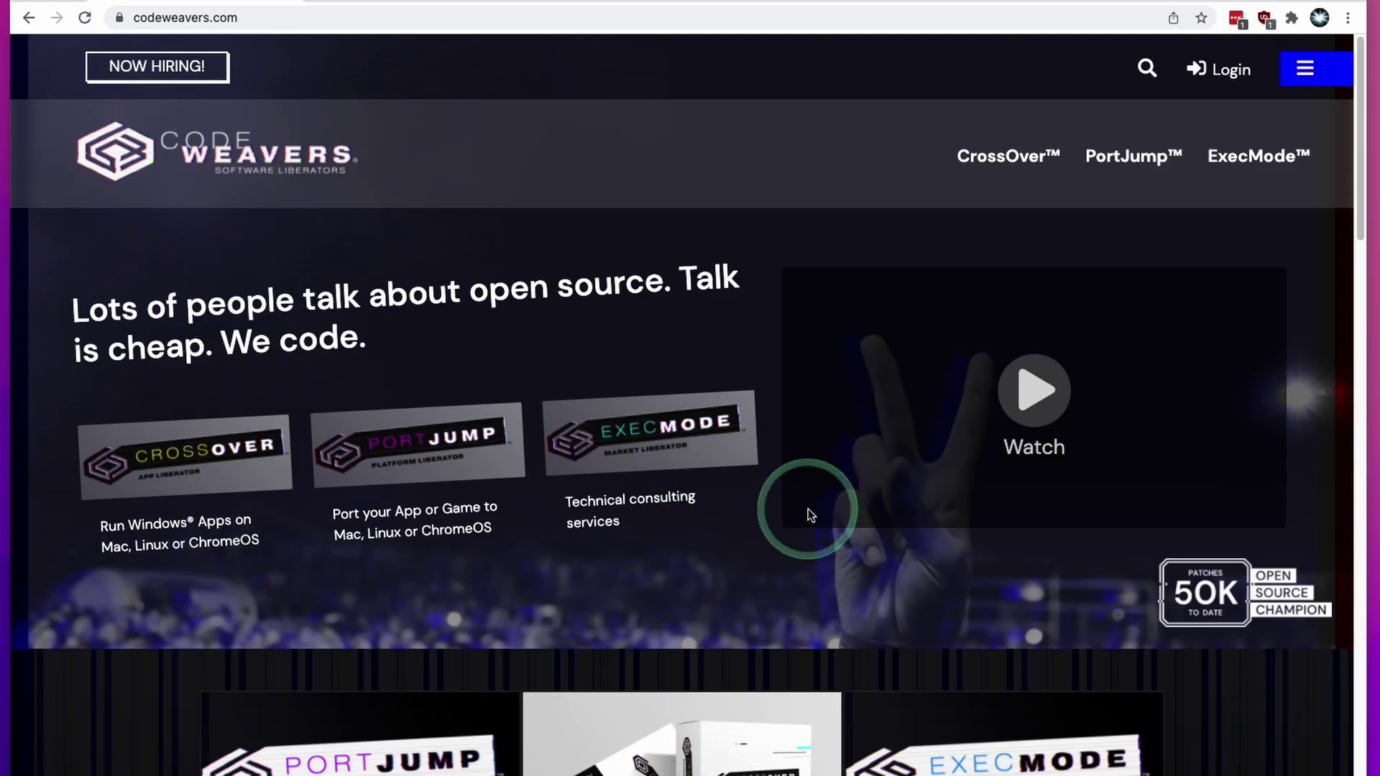
{"action": "scroll", "coordinate": [811, 516], "scroll_direction": "down", "scroll_amount": 5}
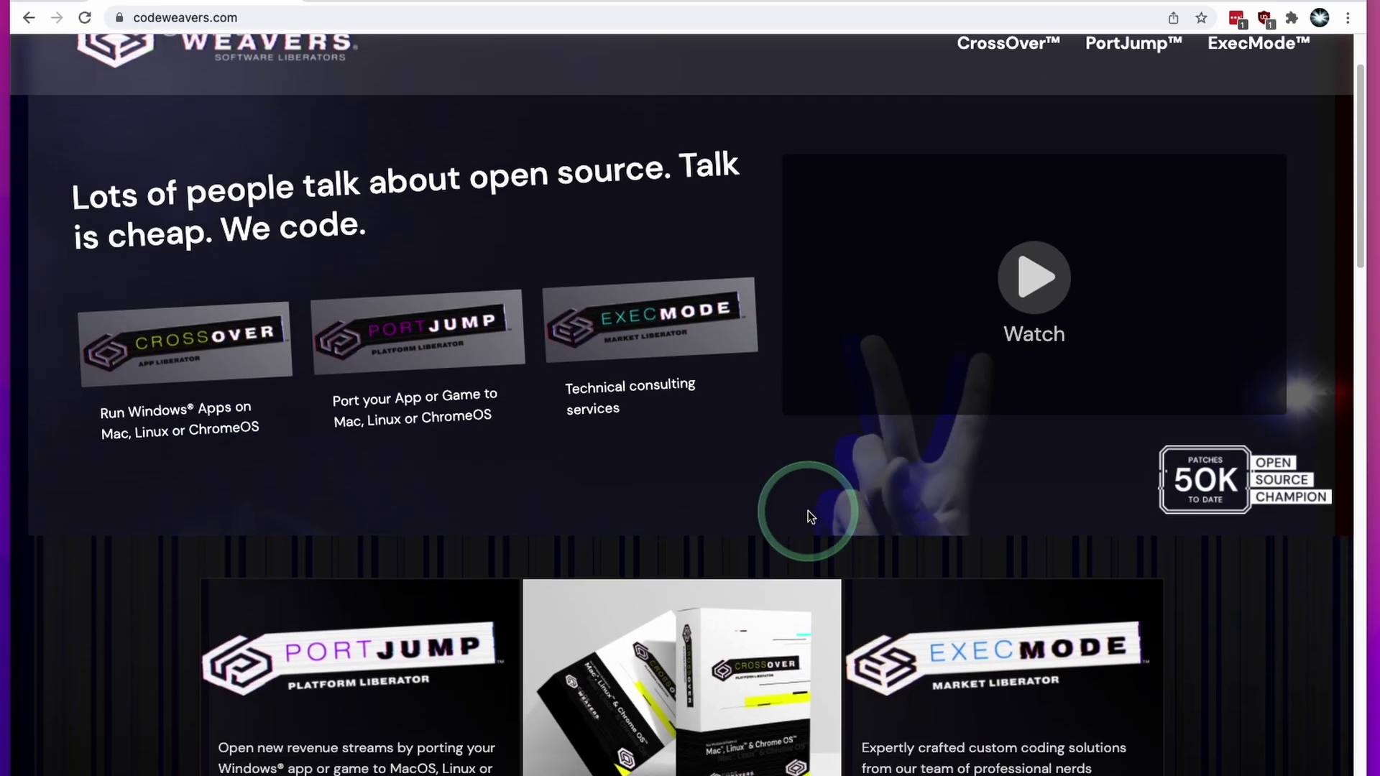
{"action": "left_click", "coordinate": [617, 723]}
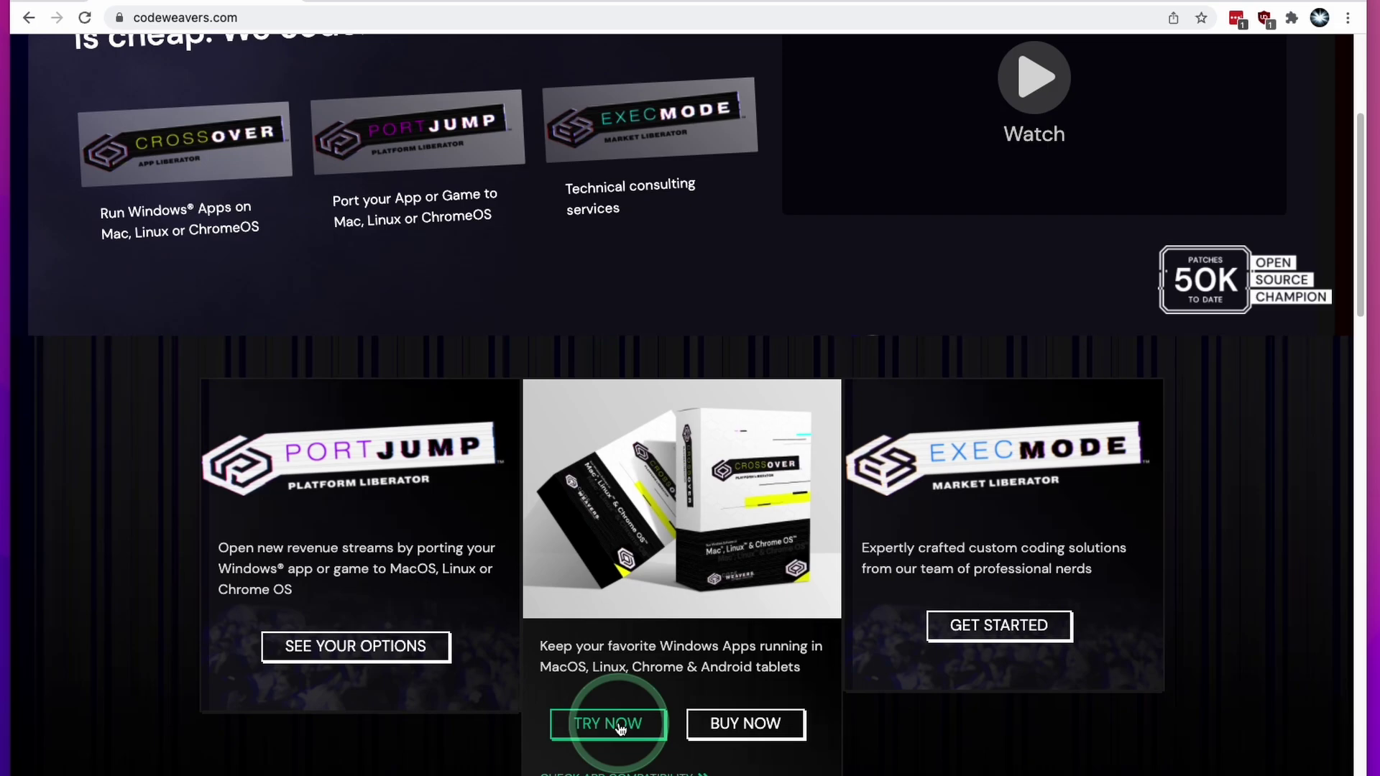
{"action": "left_click", "coordinate": [748, 725]}
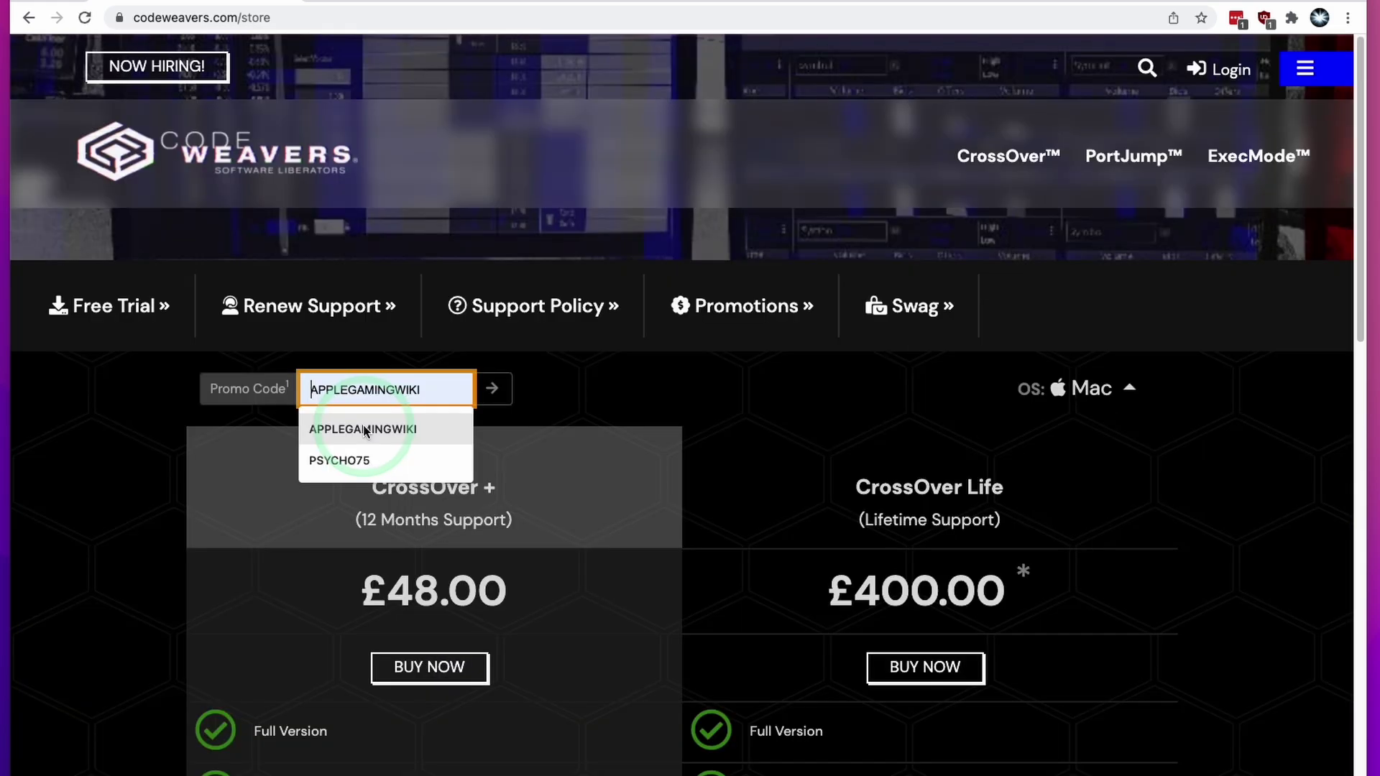
{"action": "left_click", "coordinate": [362, 429]}
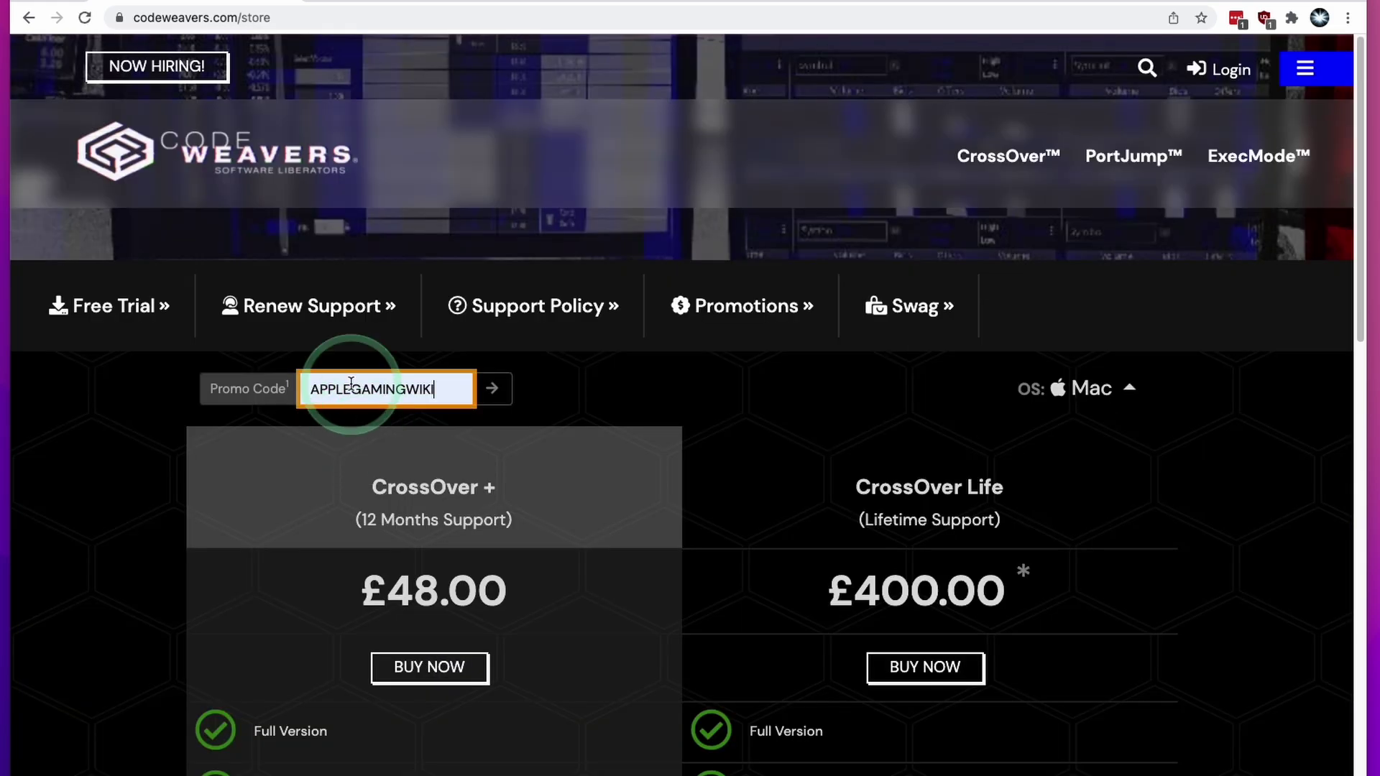
{"action": "left_click", "coordinate": [501, 399]}
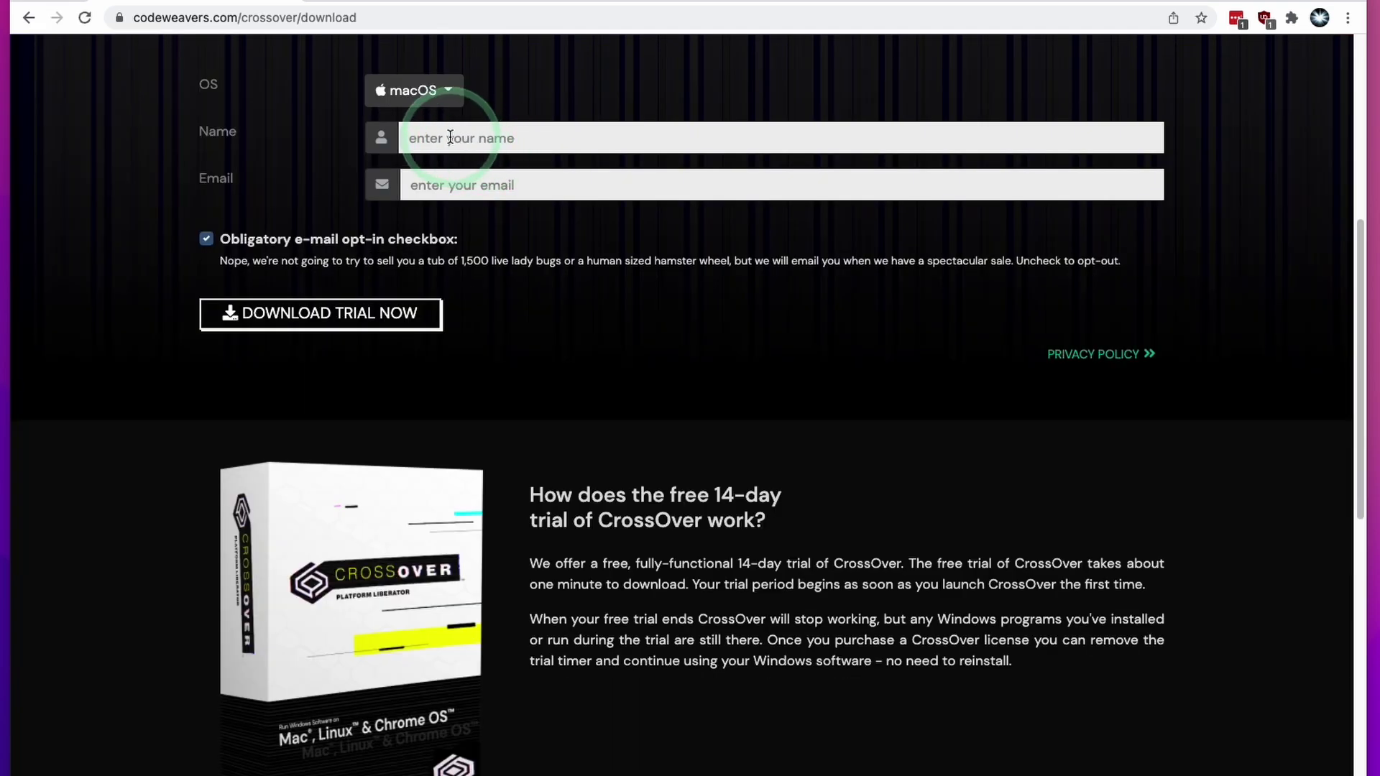
Step: Download the CrossOver trial for macOS and extract crossover-21.1.0.zip in the Downloads folder
{"action": "left_click", "coordinate": [367, 330]}
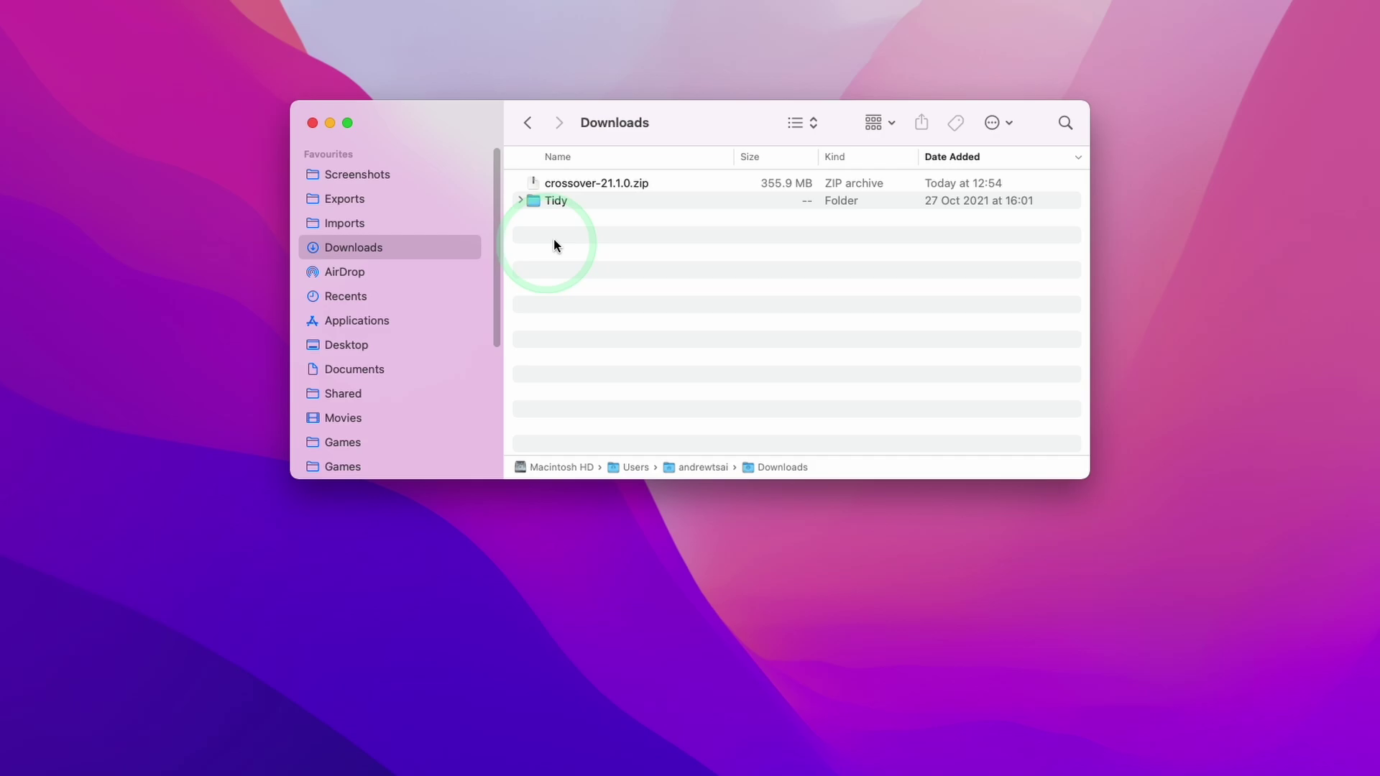
{"action": "left_click", "coordinate": [569, 184]}
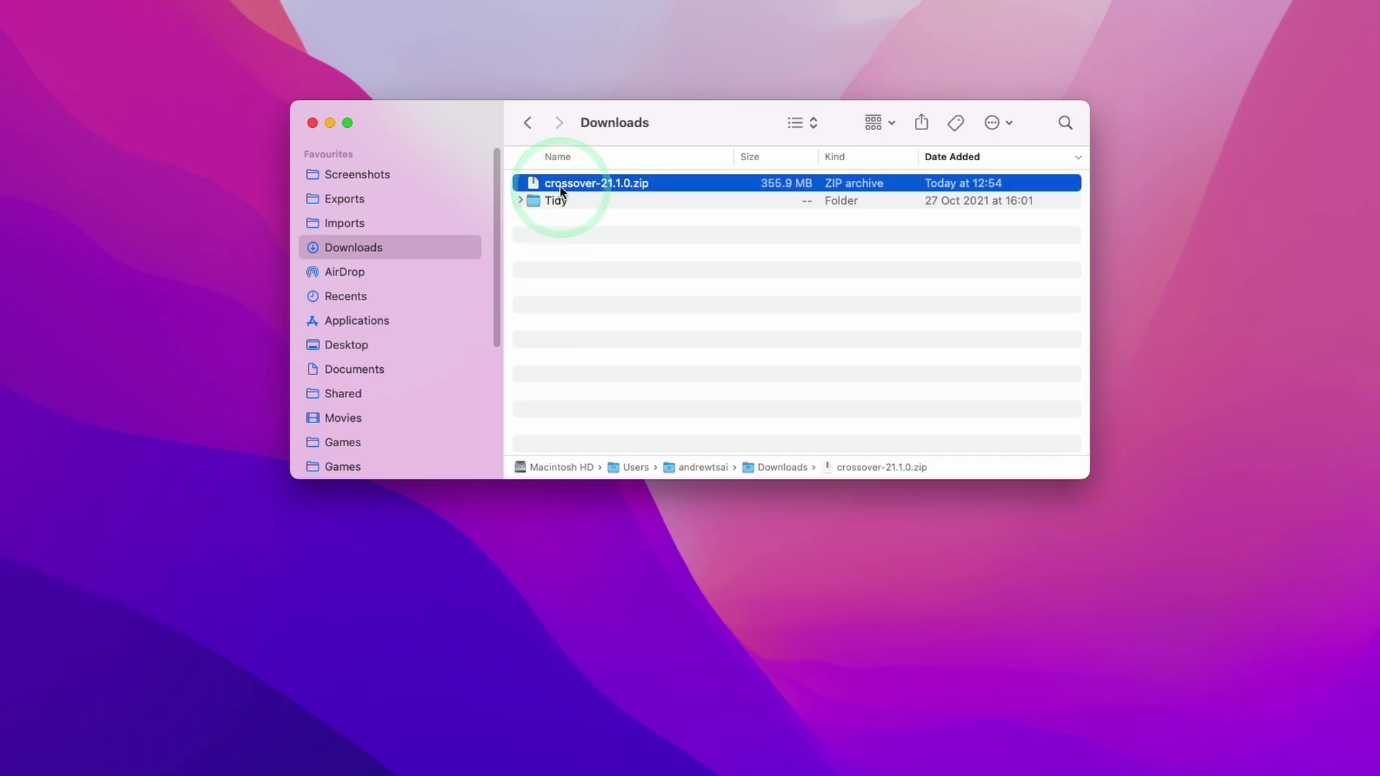
{"action": "double_click", "coordinate": [559, 187]}
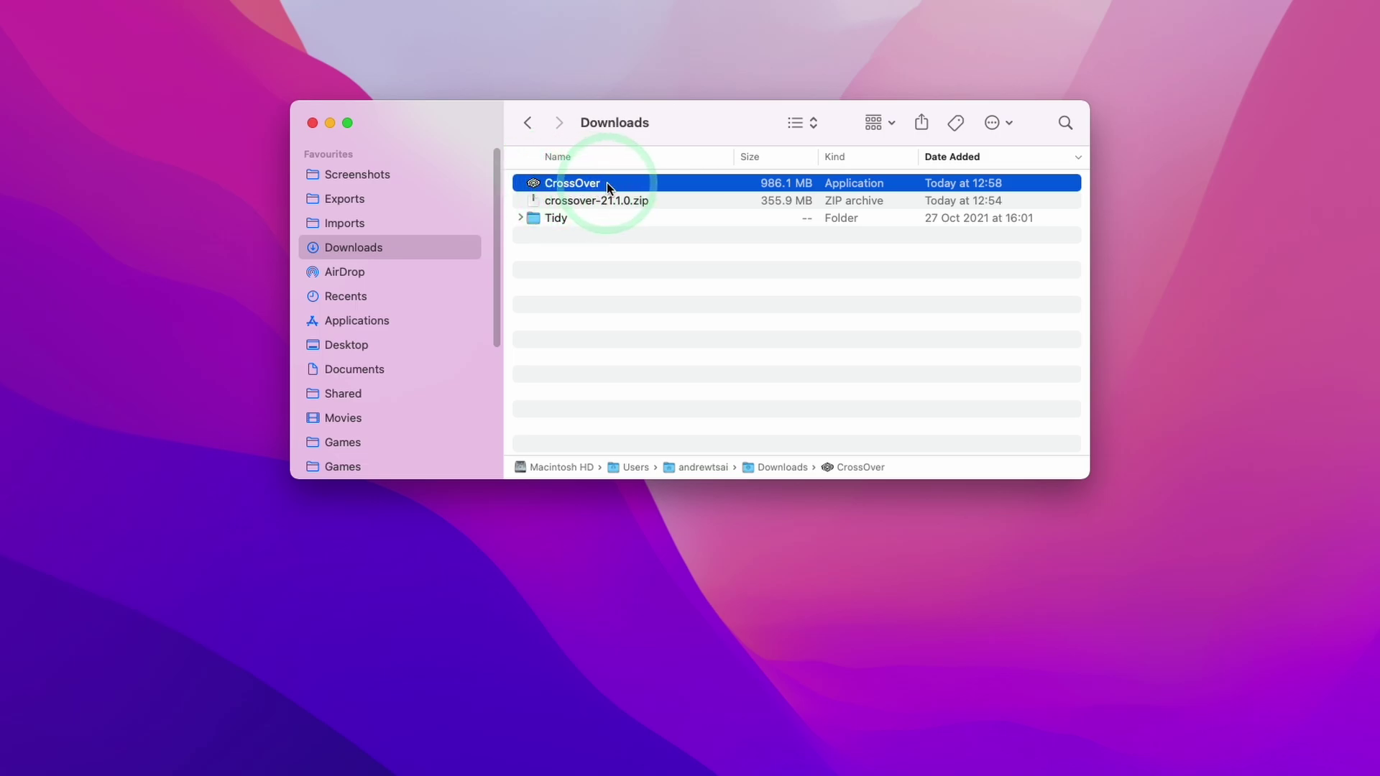
Step: Move the extracted CrossOver app to the Applications folder and launch it from there, approving the downloaded-app warning
{"action": "left_click_drag", "start_coordinate": [610, 185], "coordinate": [407, 327]}
{"action": "key", "text": "super+shift+a"}
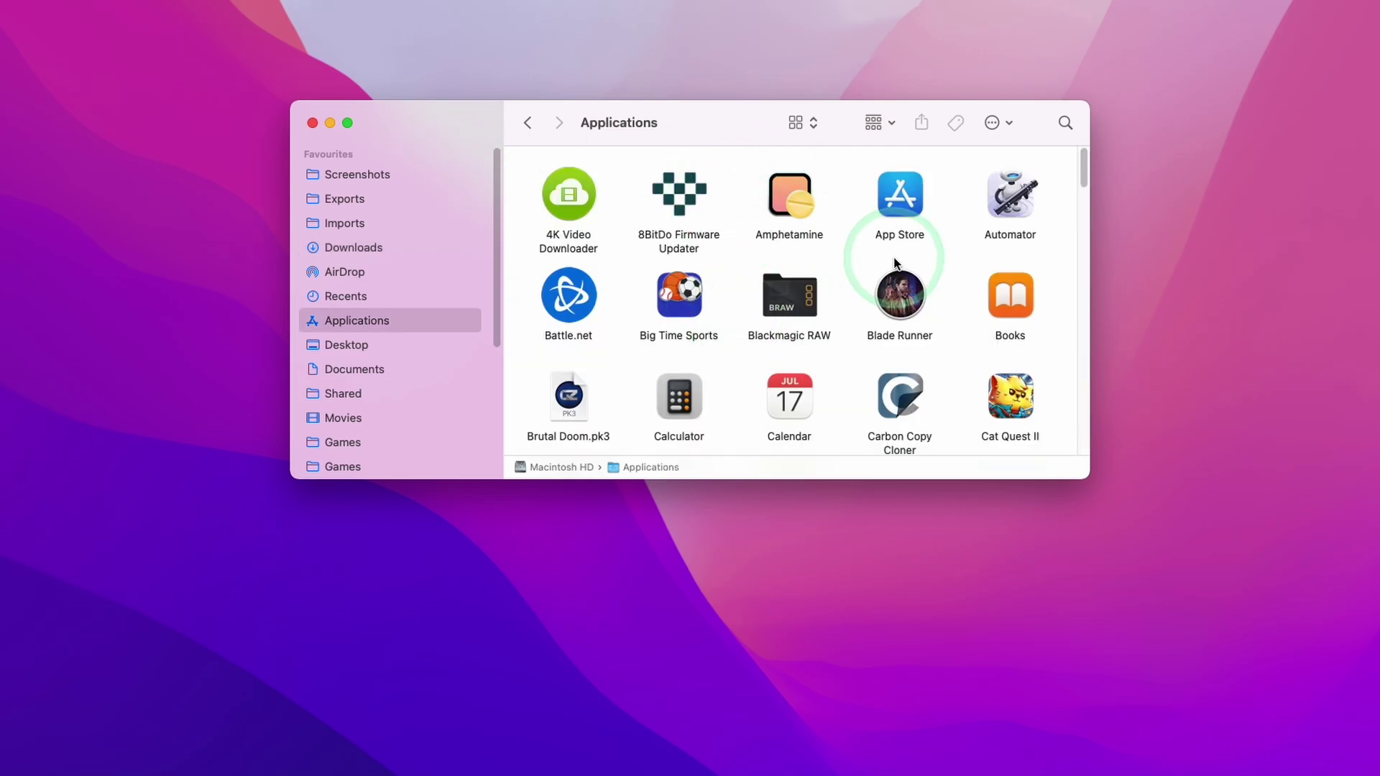
{"action": "scroll", "coordinate": [974, 257], "scroll_direction": "down", "scroll_amount": 5}
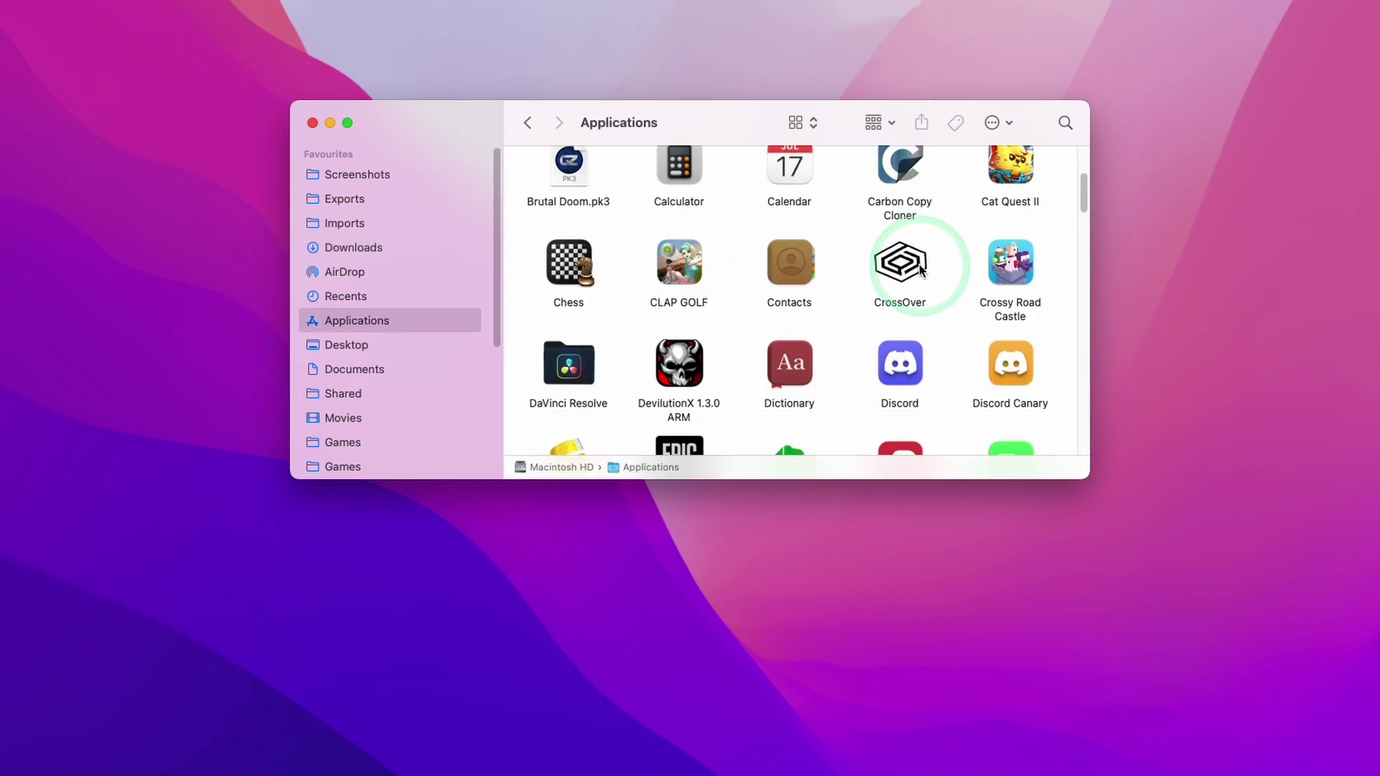
{"action": "left_click", "coordinate": [927, 262]}
{"action": "double_click", "coordinate": [898, 273]}
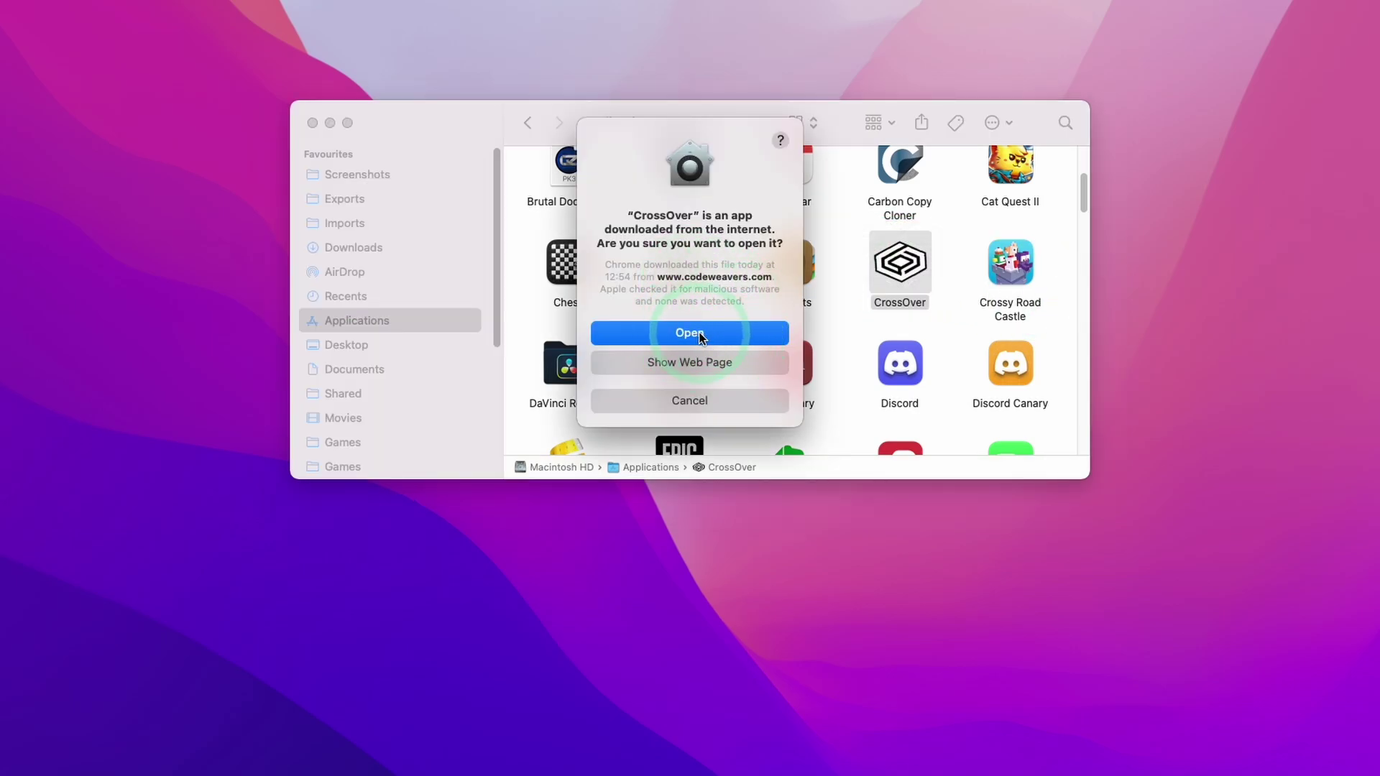
{"action": "left_click", "coordinate": [709, 340]}
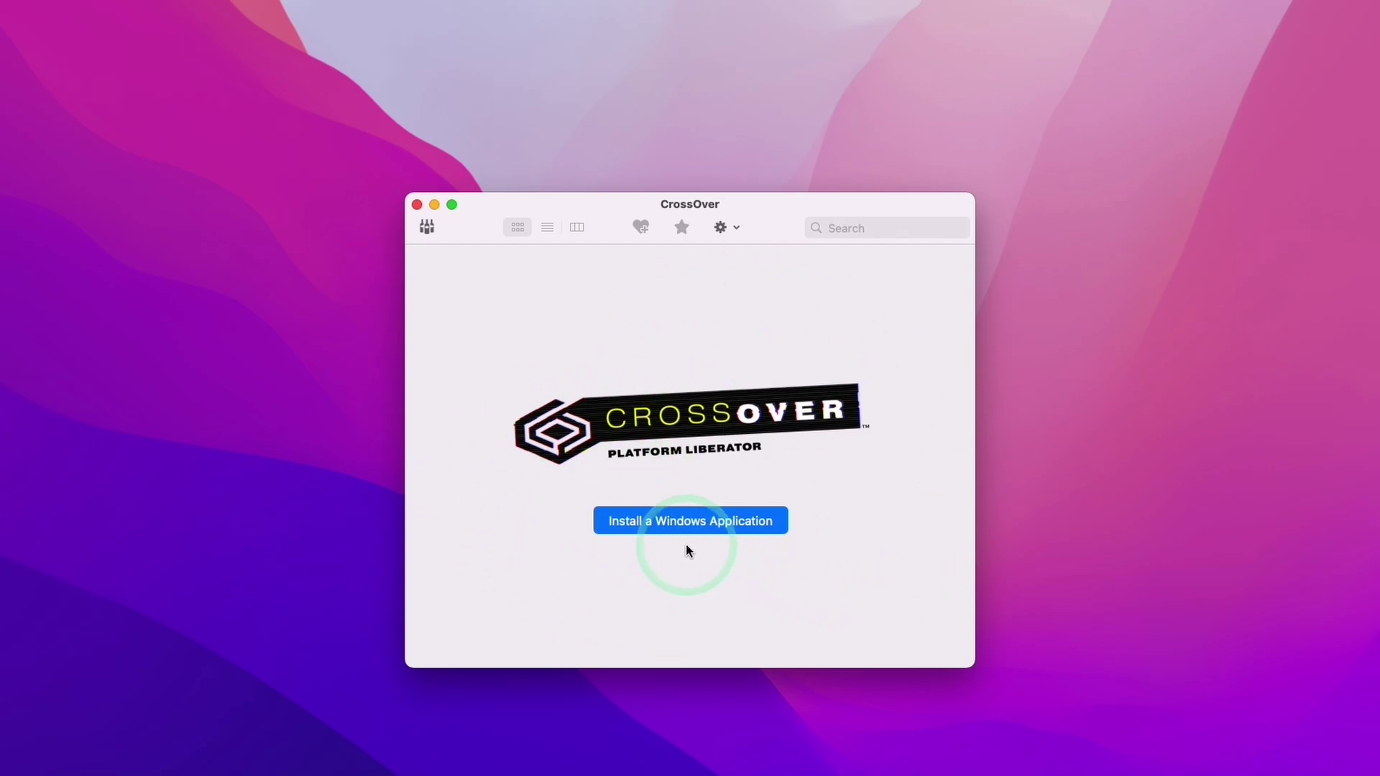
Step: Start installing a Windows application in CrossOver, search for "steam", and choose Steam as the application
{"action": "left_click", "coordinate": [655, 524]}
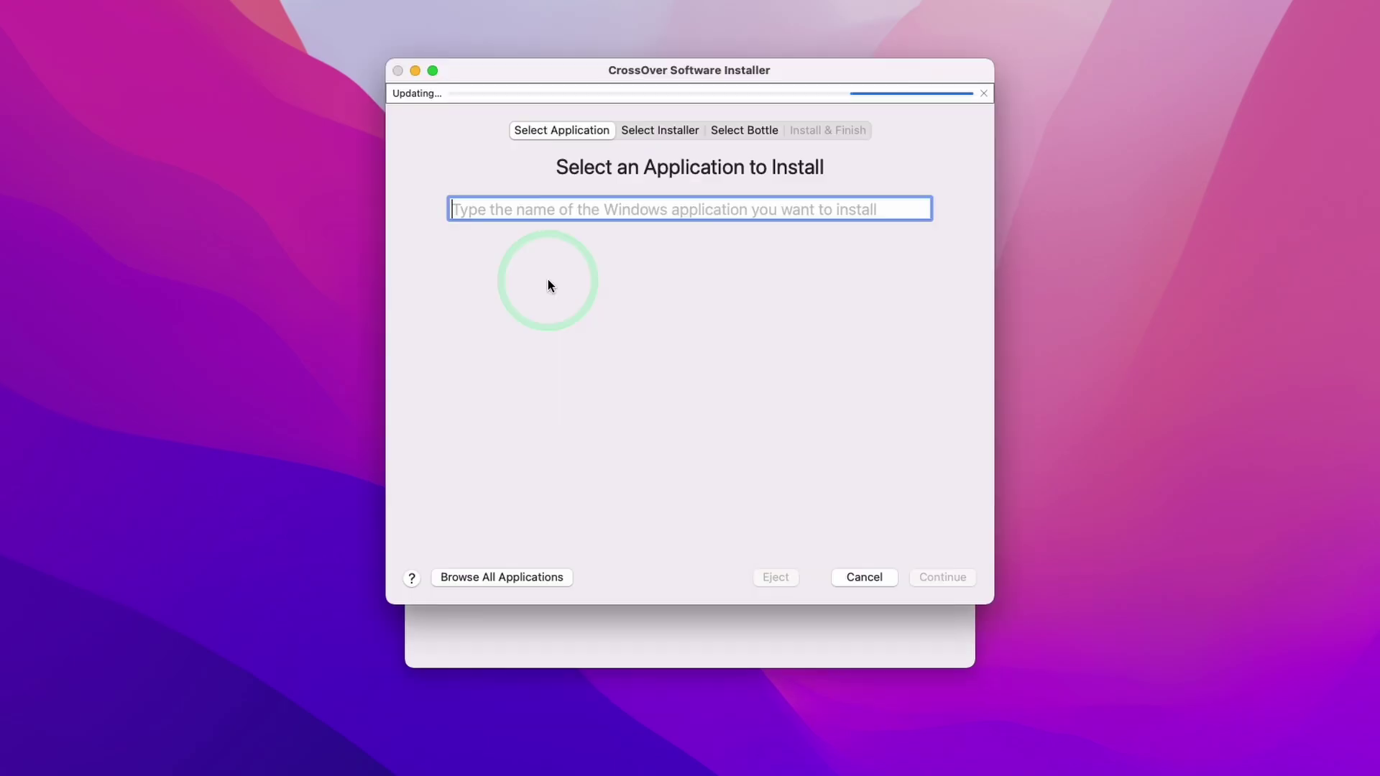
{"action": "type", "text": "steam"}
{"action": "key", "text": "Down"}
{"action": "key", "text": "Down"}
{"action": "key", "text": "Down"}
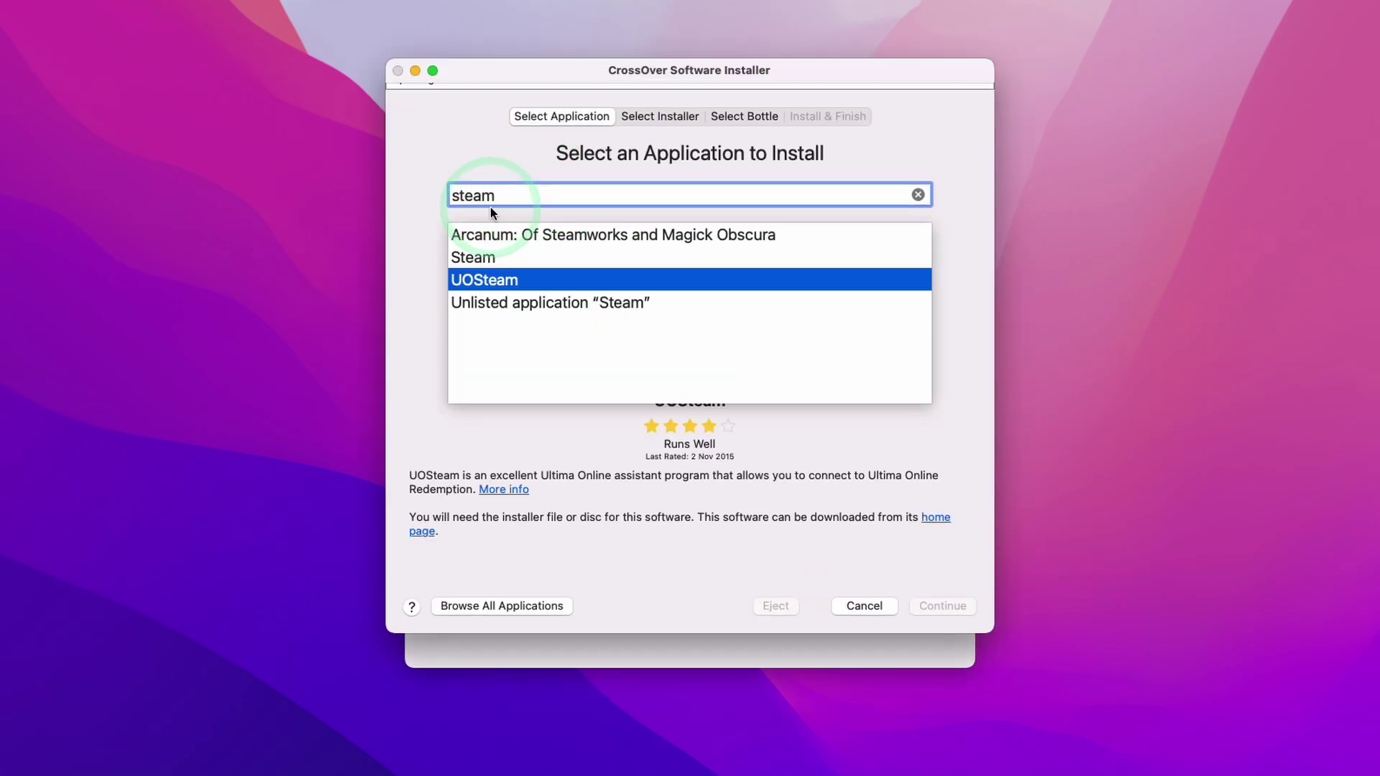
{"action": "left_click", "coordinate": [490, 240]}
{"action": "left_click", "coordinate": [486, 263]}
{"action": "left_click", "coordinate": [481, 260]}
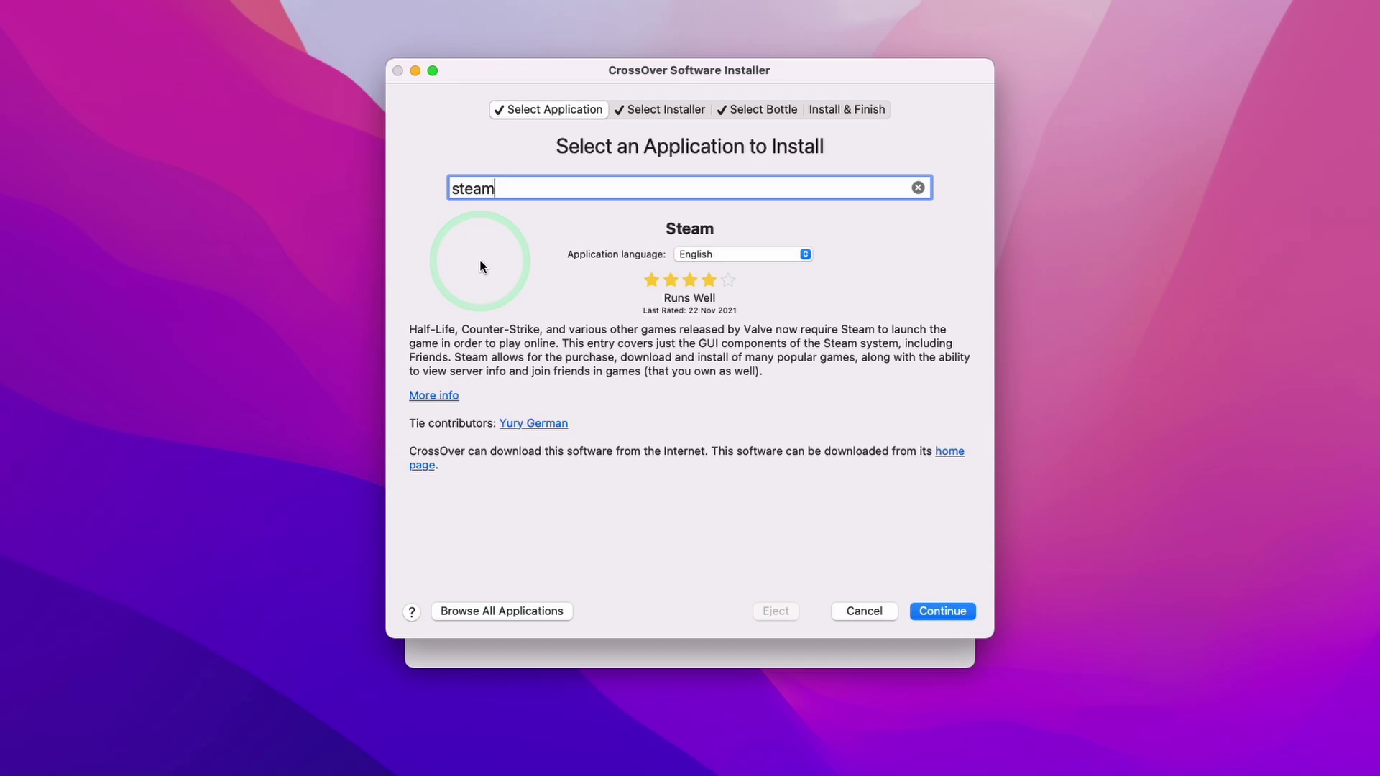
{"action": "key", "text": "super+a"}
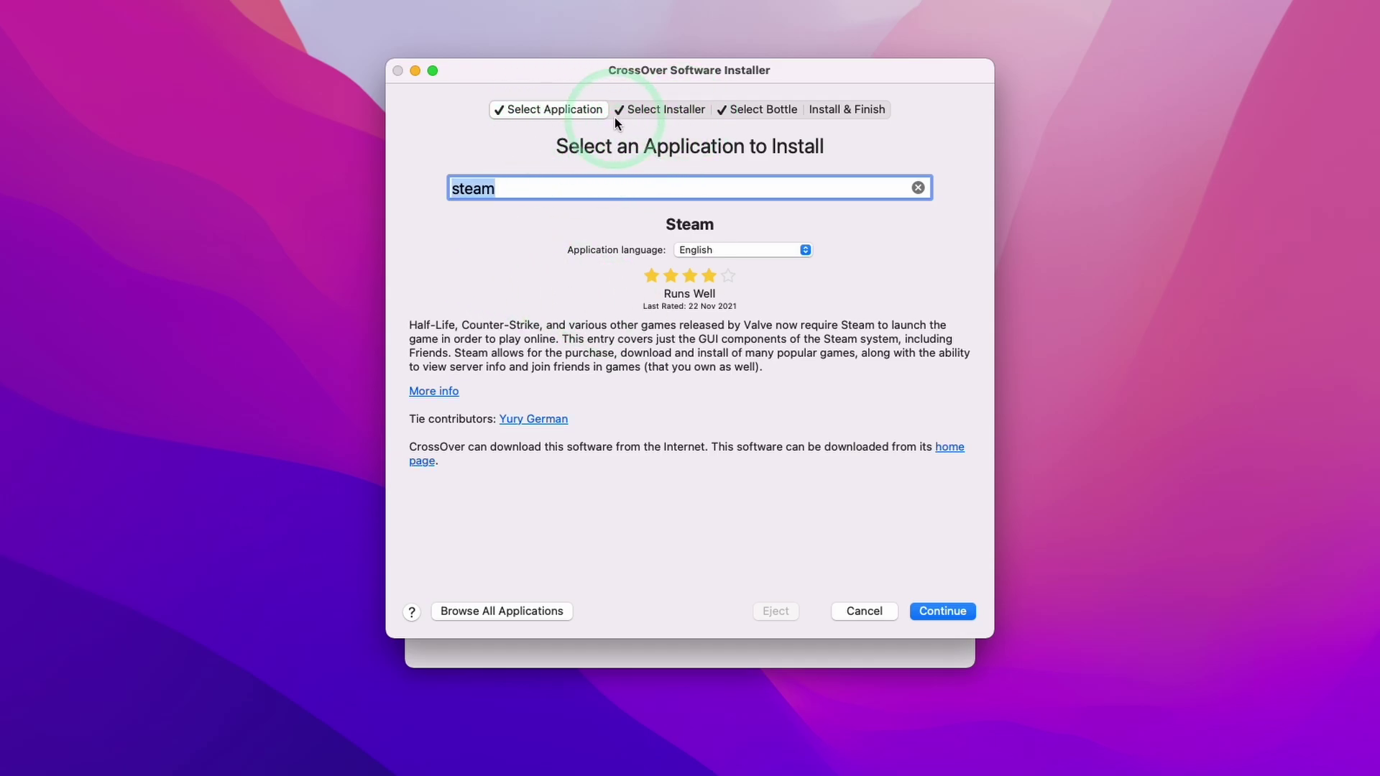
Step: Keep the downloaded installer source and a new Windows 7 64-bit bottle named Steam, and start the installation
{"action": "left_click", "coordinate": [658, 113]}
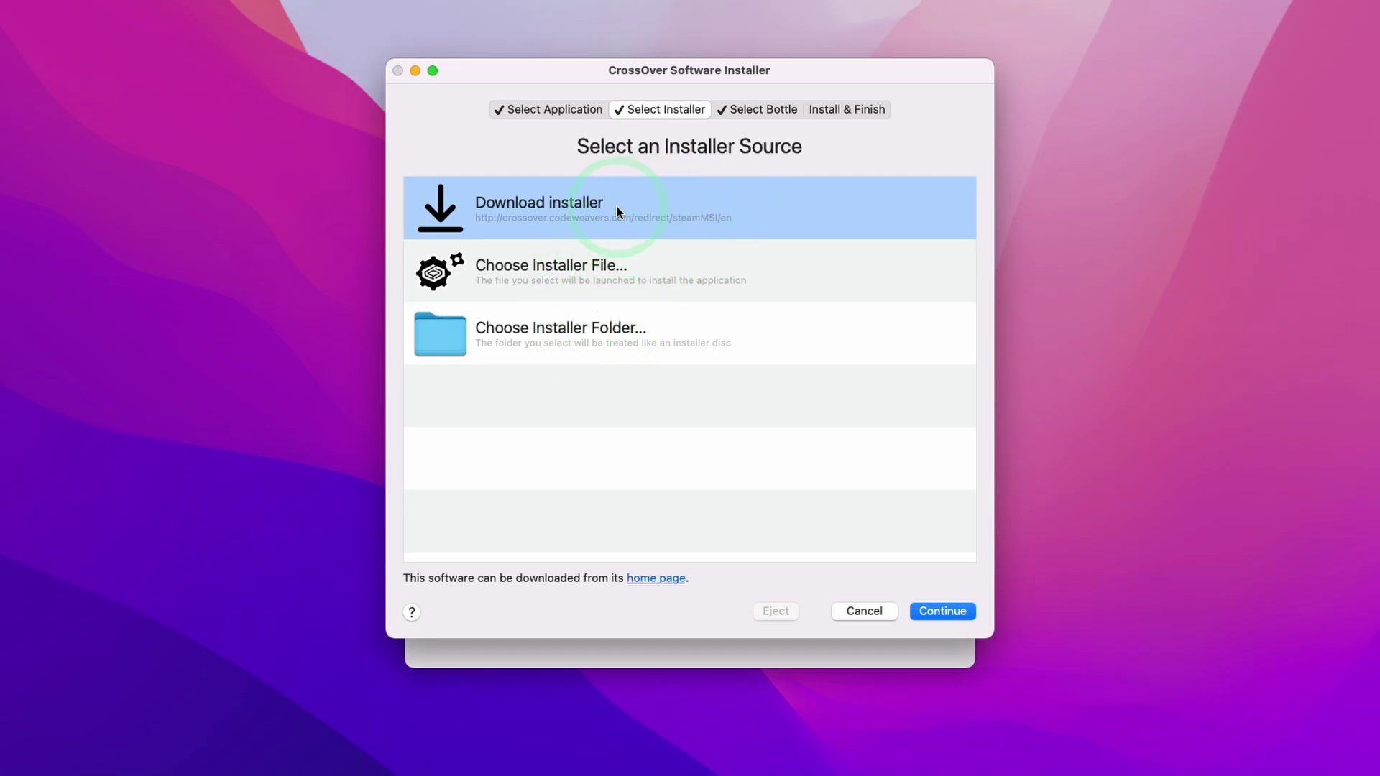
{"action": "left_click", "coordinate": [774, 112]}
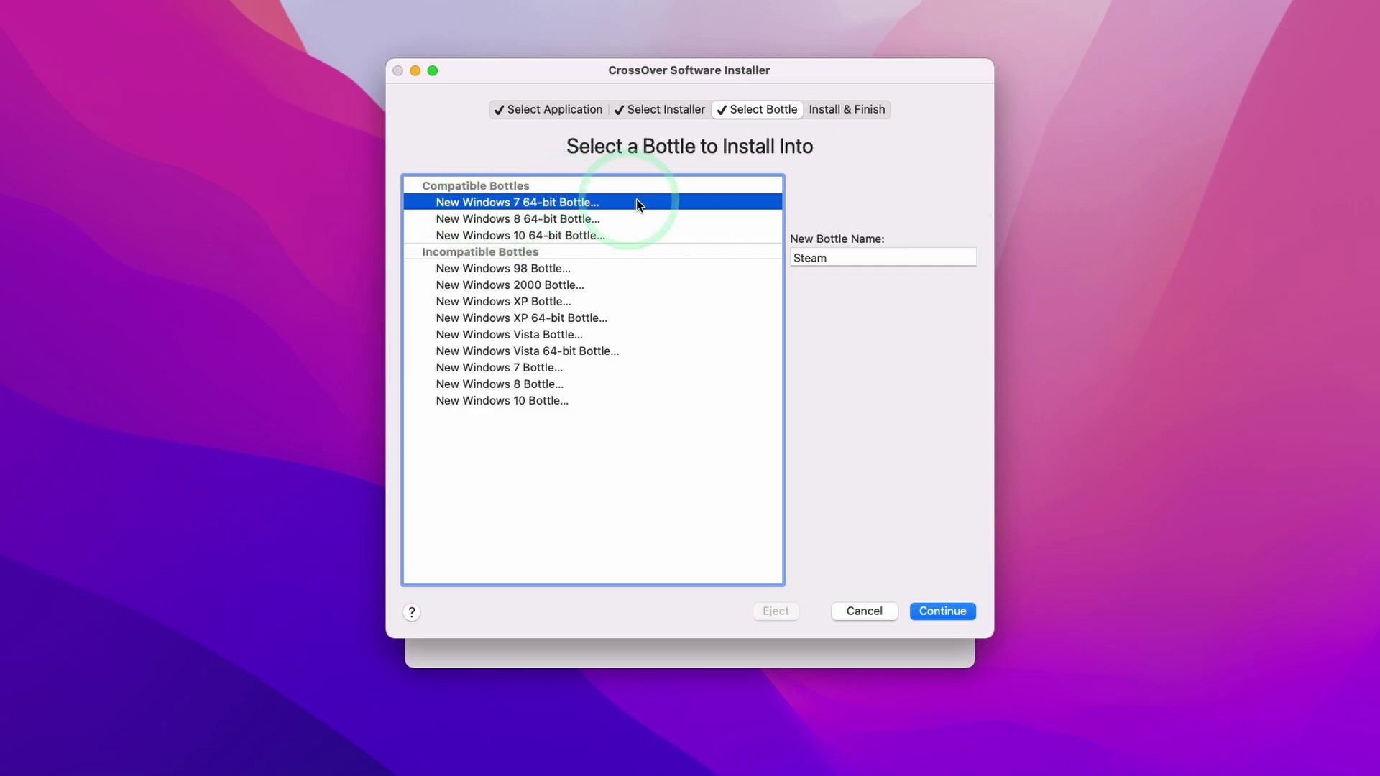
{"action": "left_click", "coordinate": [834, 112]}
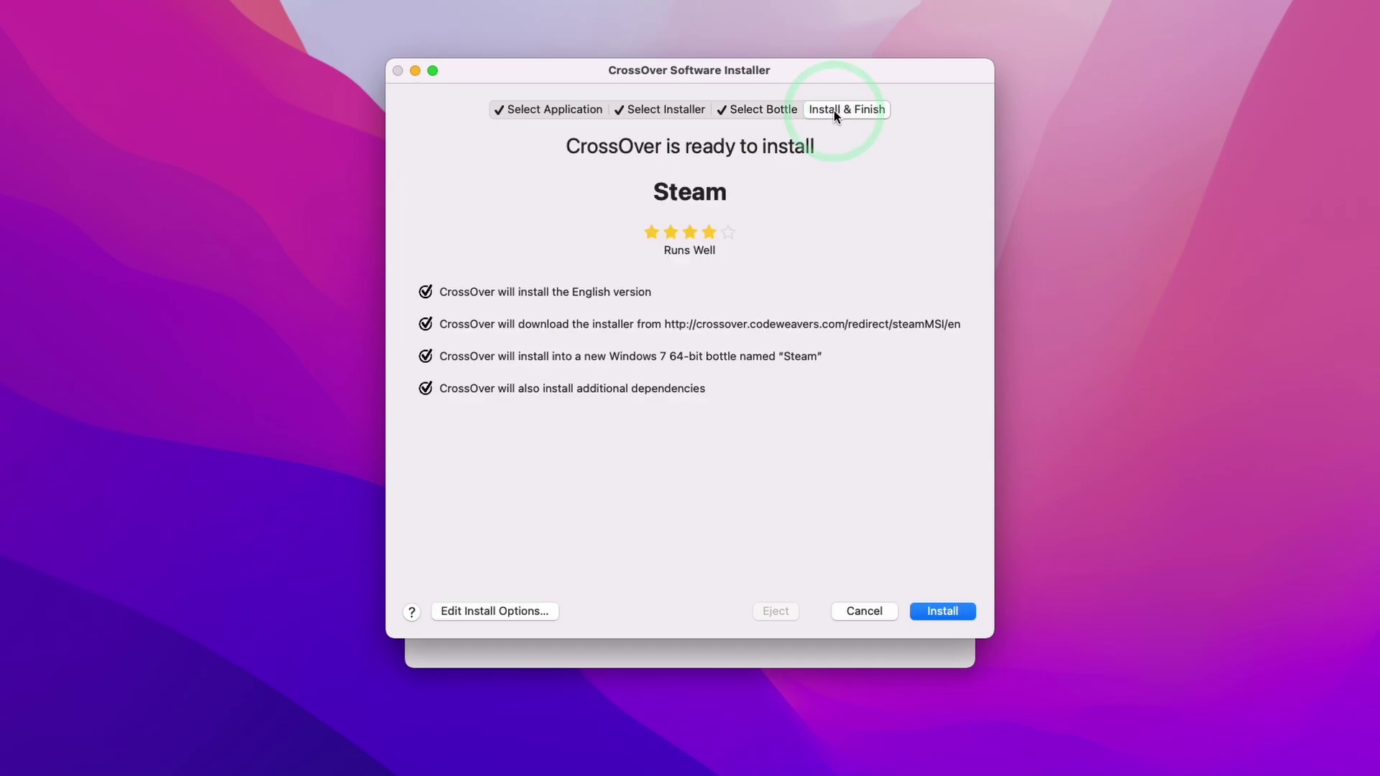
{"action": "left_click", "coordinate": [944, 612]}
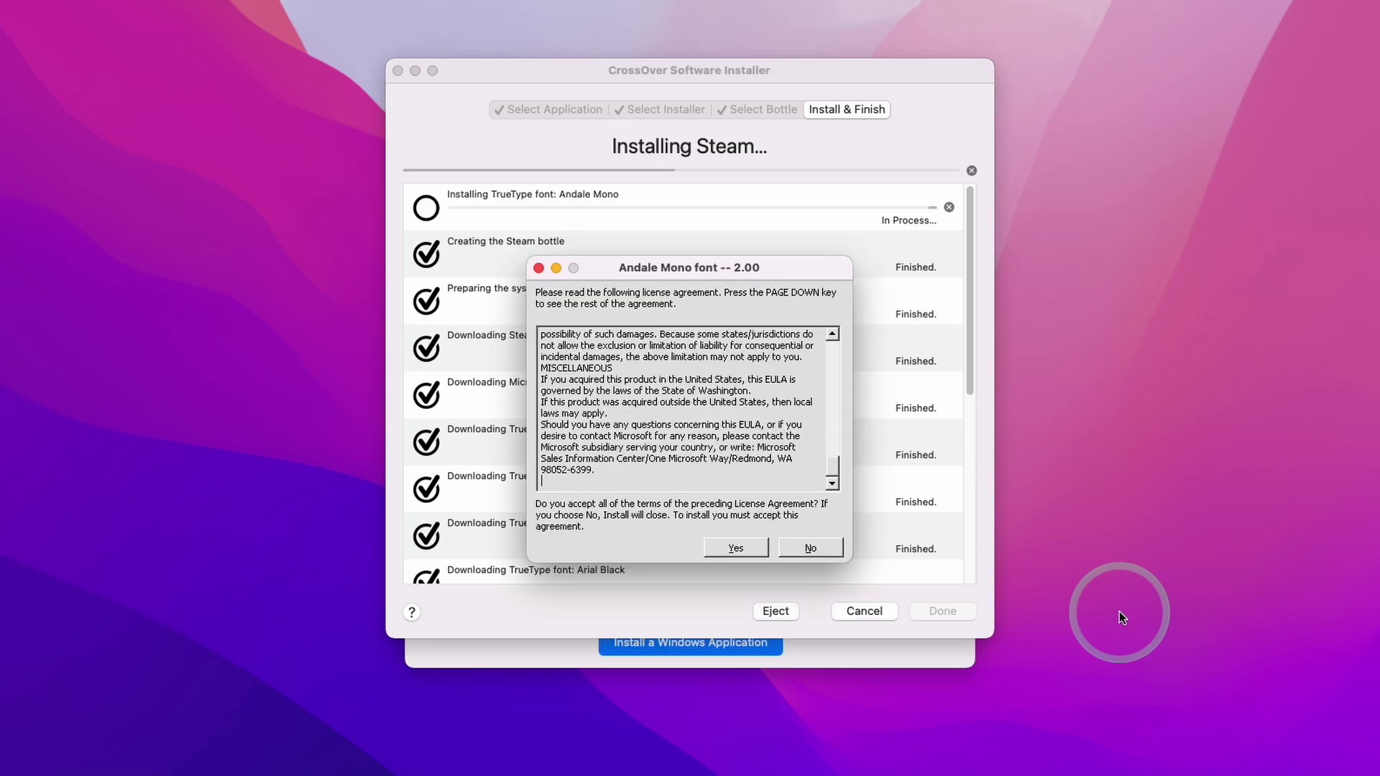
Step: Accept the Andale Mono font license and install Microsoft XML Parser 3.0, accepting its license terms
{"action": "left_click", "coordinate": [741, 490]}
{"action": "left_click", "coordinate": [735, 555]}
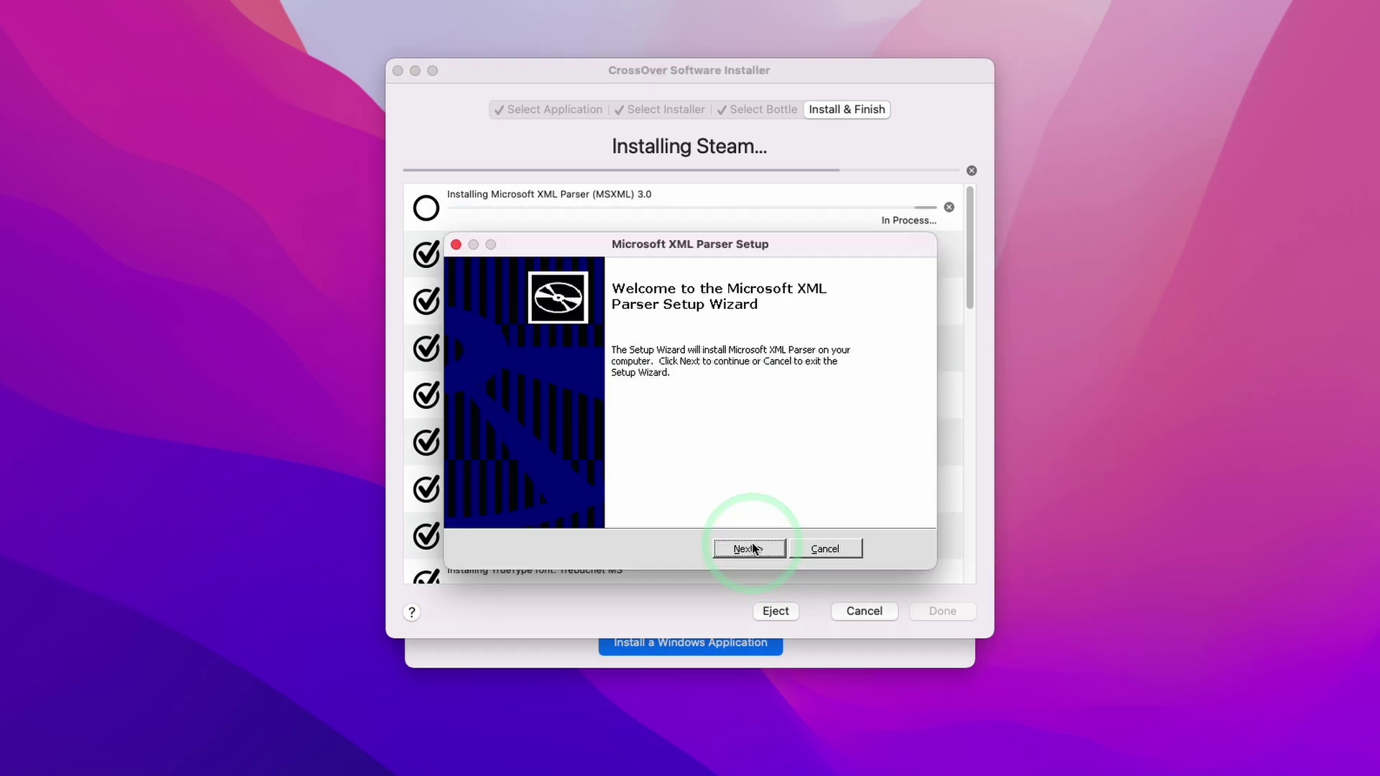
{"action": "left_click", "coordinate": [750, 551]}
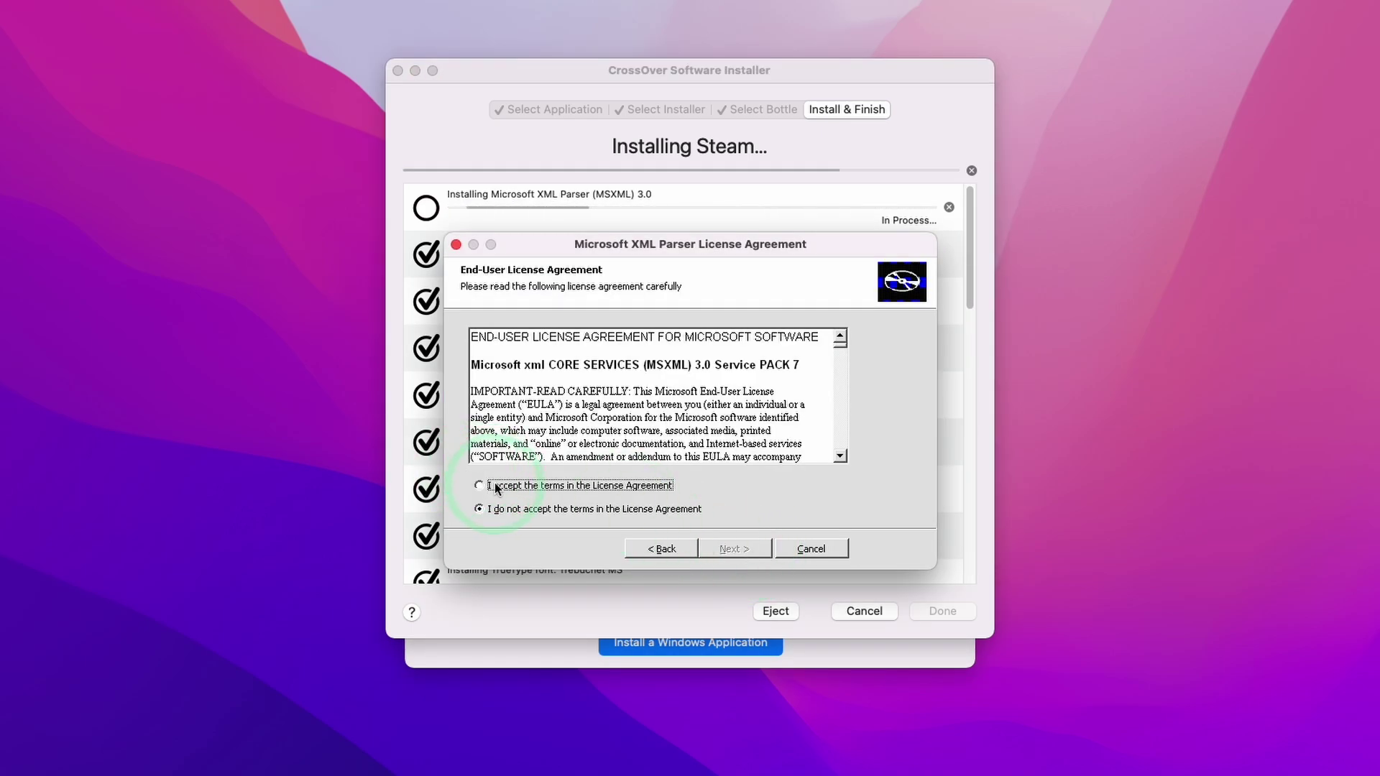
{"action": "left_click", "coordinate": [495, 483]}
{"action": "left_click", "coordinate": [725, 552]}
{"action": "left_click", "coordinate": [759, 550]}
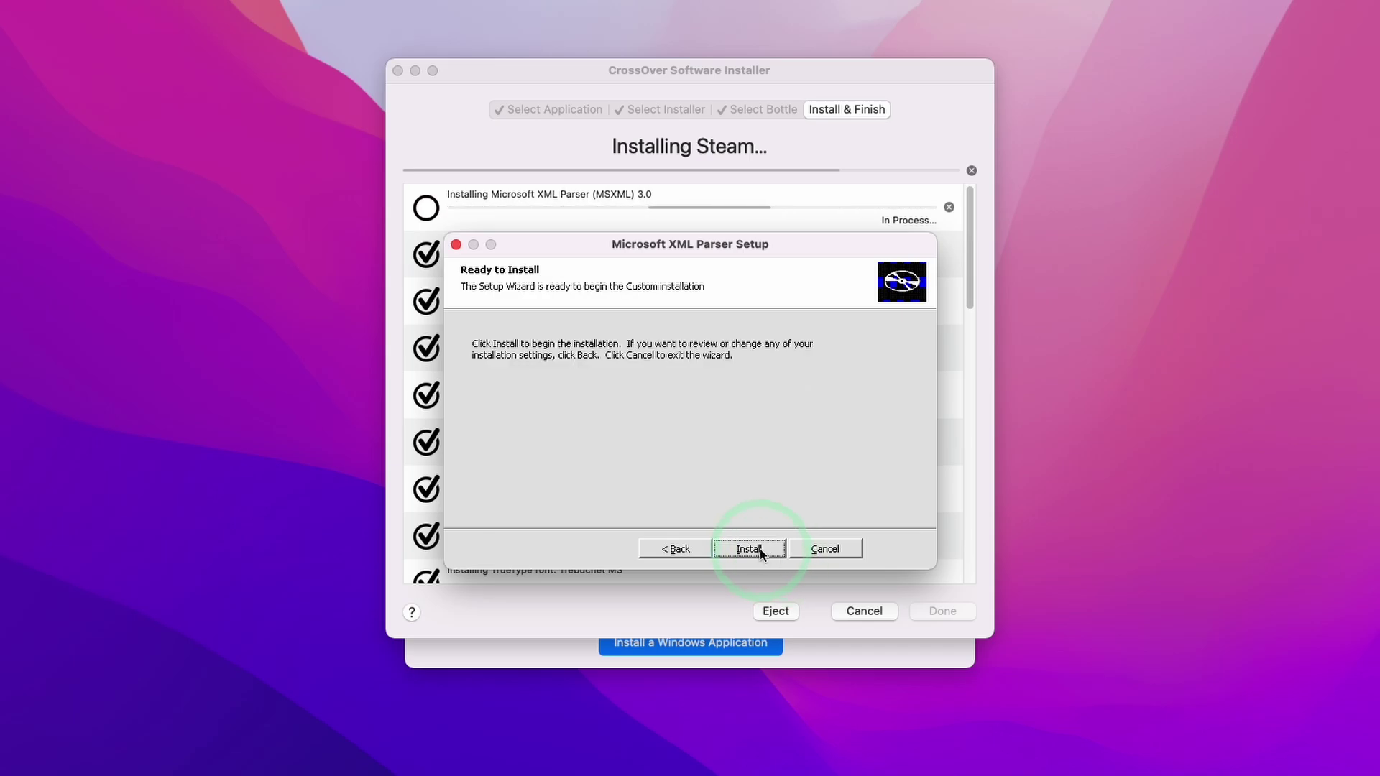
{"action": "left_click", "coordinate": [749, 550]}
{"action": "left_click", "coordinate": [813, 550]}
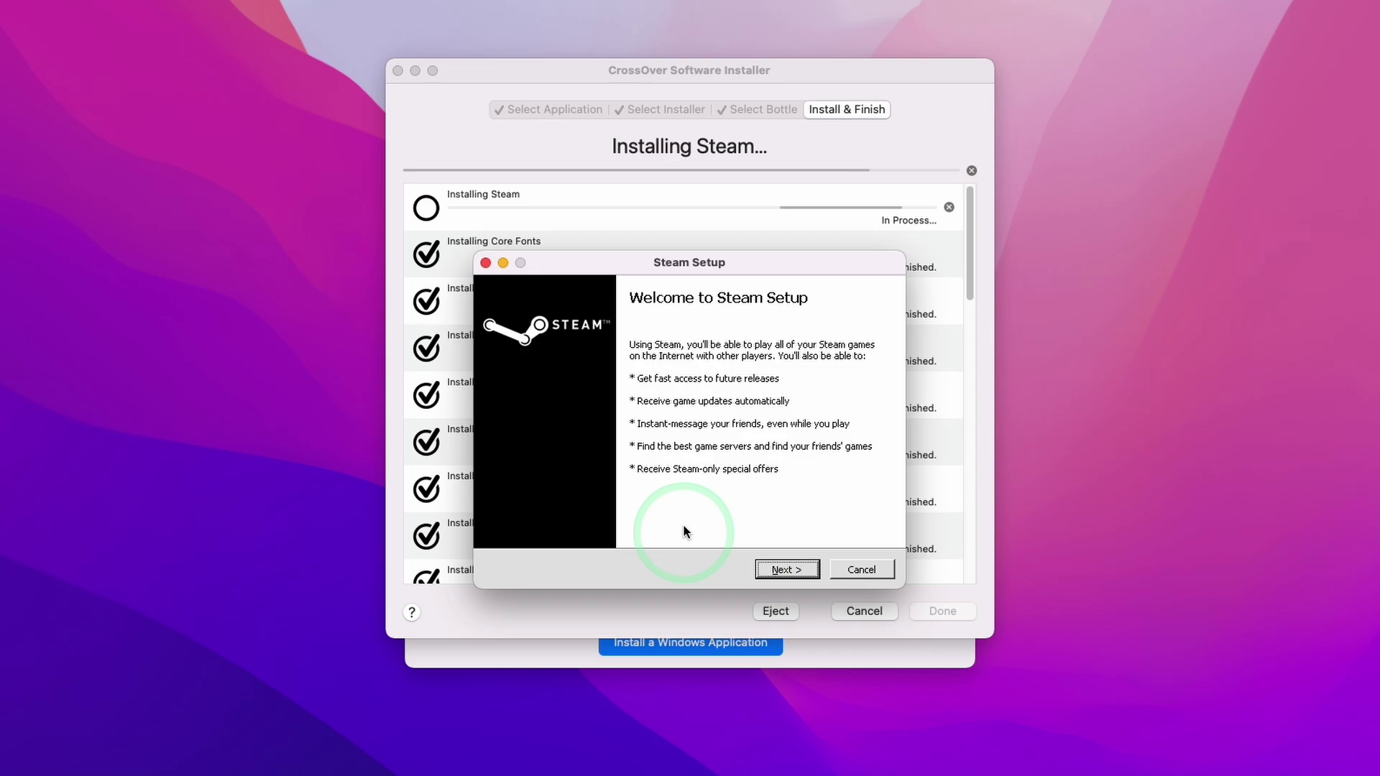
Step: Complete Steam Setup with English as the language and C:\Program Files (x86)\Steam as the destination folder
{"action": "left_click", "coordinate": [638, 260]}
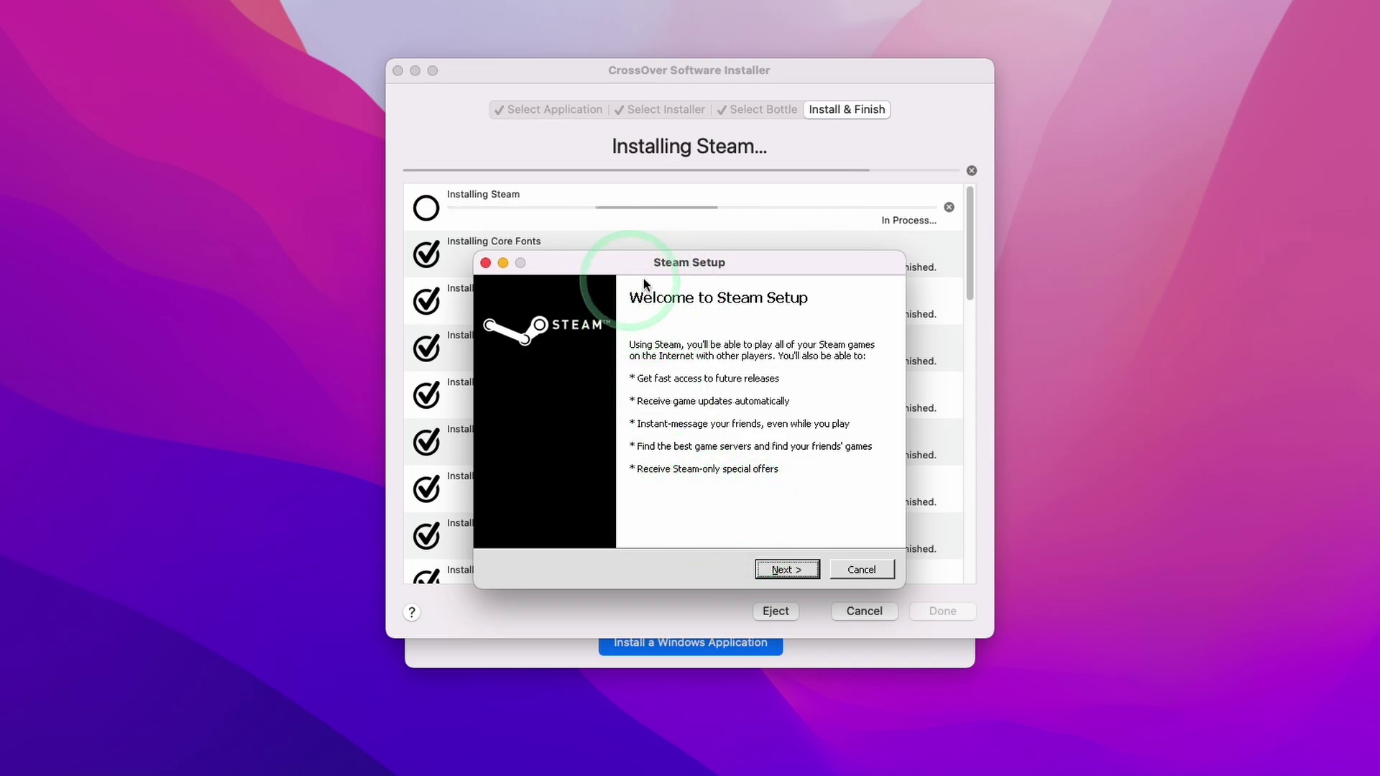
{"action": "left_click", "coordinate": [778, 571]}
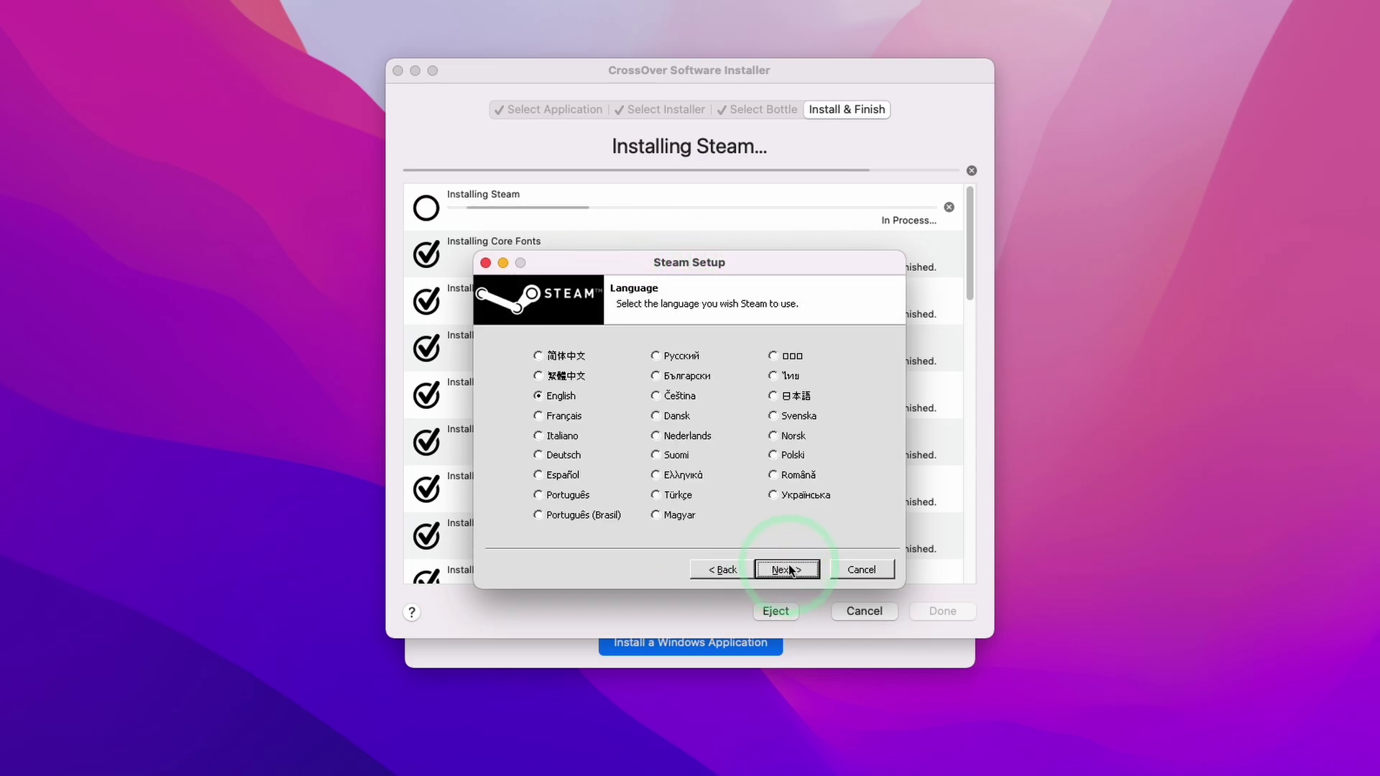
{"action": "left_click", "coordinate": [771, 573]}
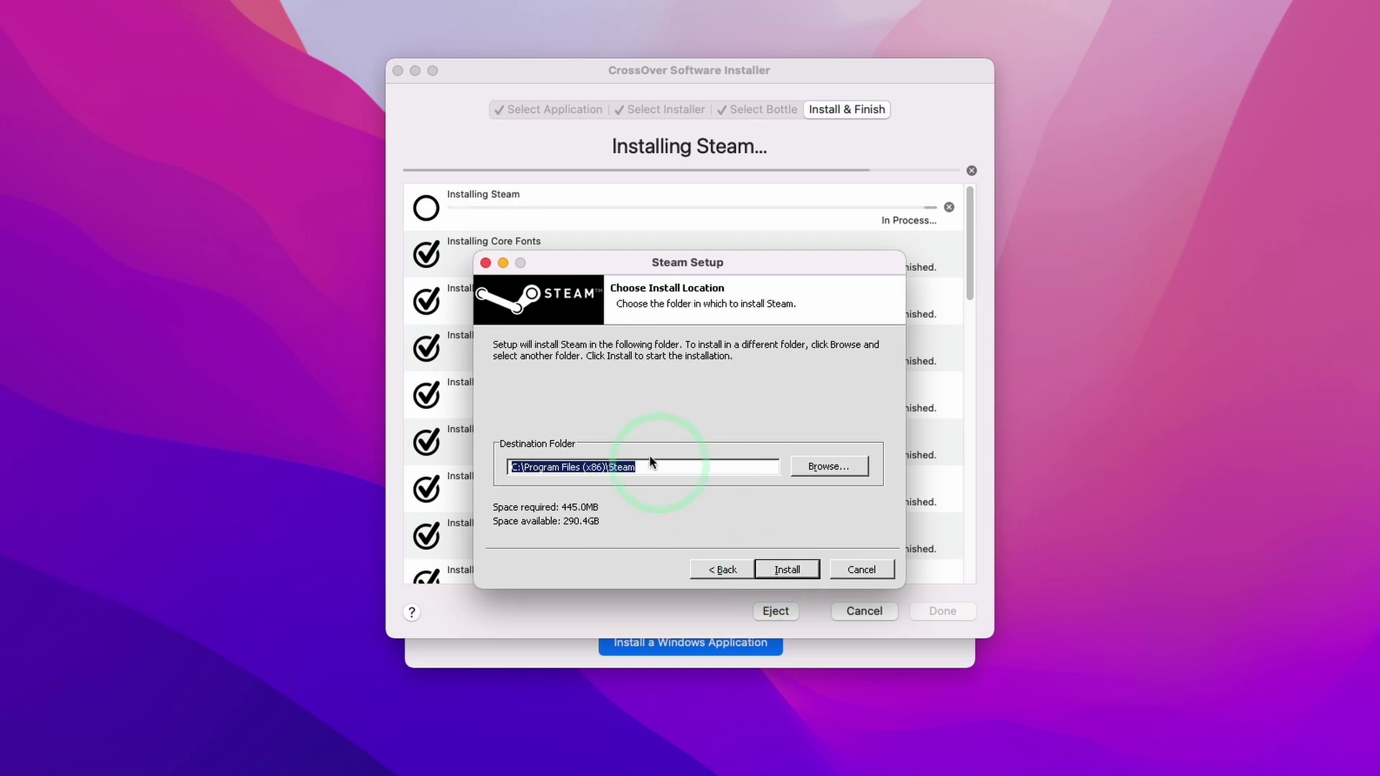
{"action": "left_click", "coordinate": [787, 571]}
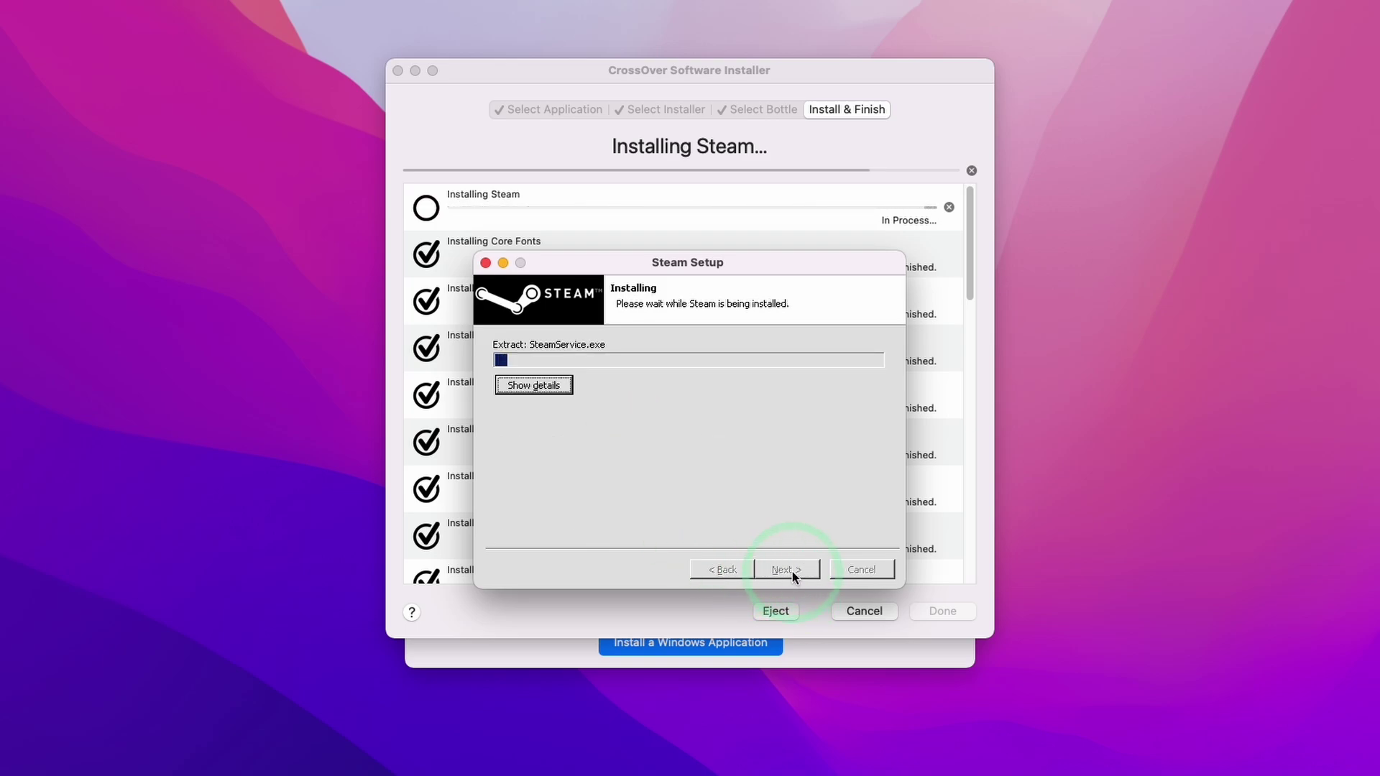
{"action": "left_click", "coordinate": [647, 400]}
{"action": "left_click", "coordinate": [794, 574]}
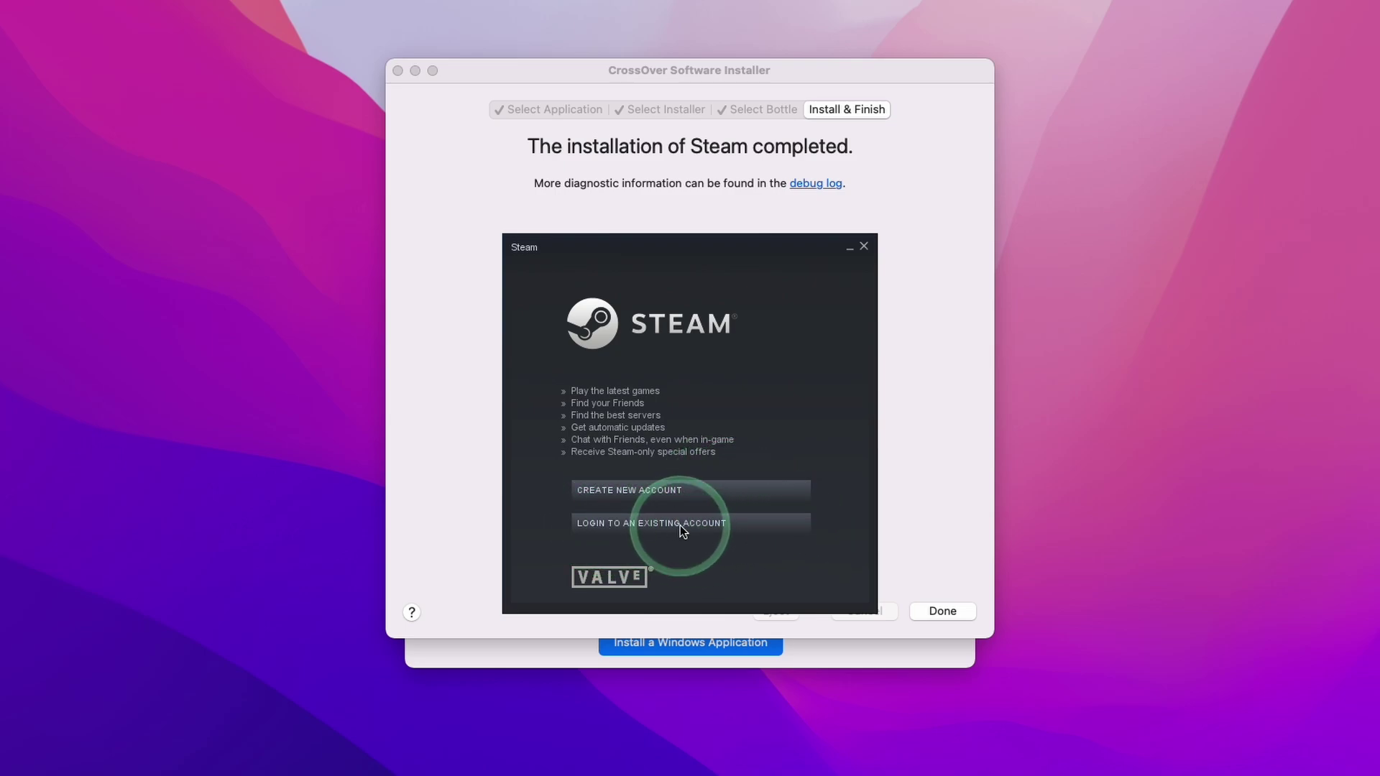
Step: Log in to an existing Steam account with its account name and password, and authorize this computer with the Steam Guard access code
{"action": "left_click", "coordinate": [733, 524]}
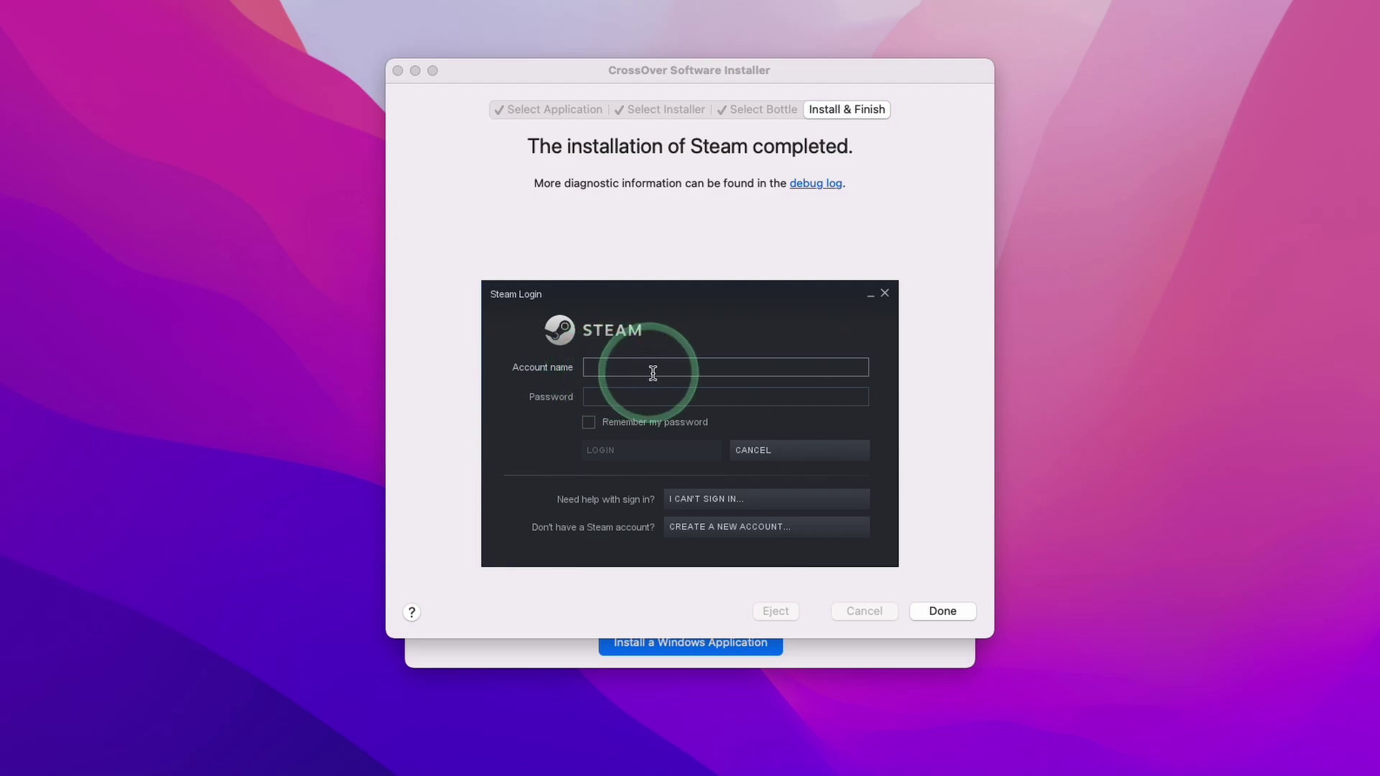
{"action": "left_click", "coordinate": [930, 425]}
{"action": "left_click", "coordinate": [748, 592]}
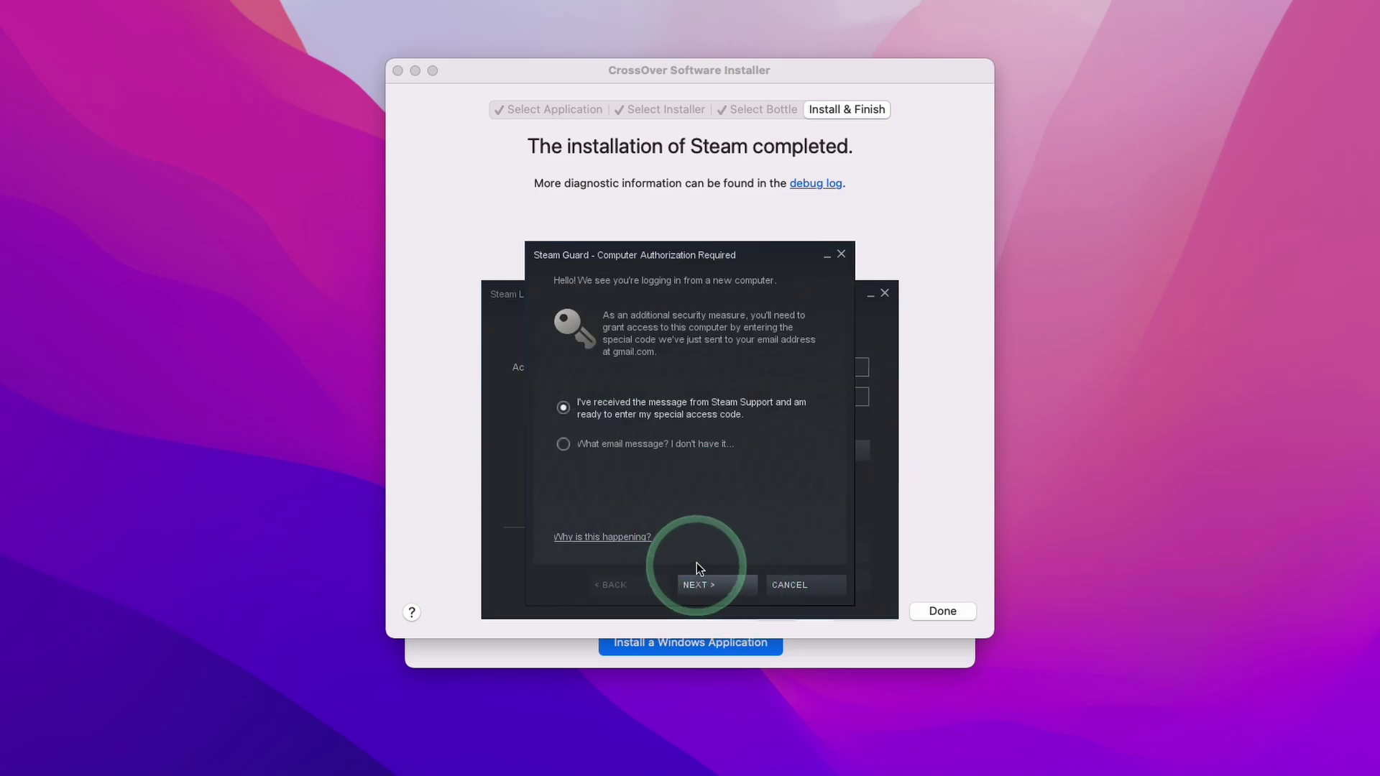
{"action": "left_click", "coordinate": [725, 588]}
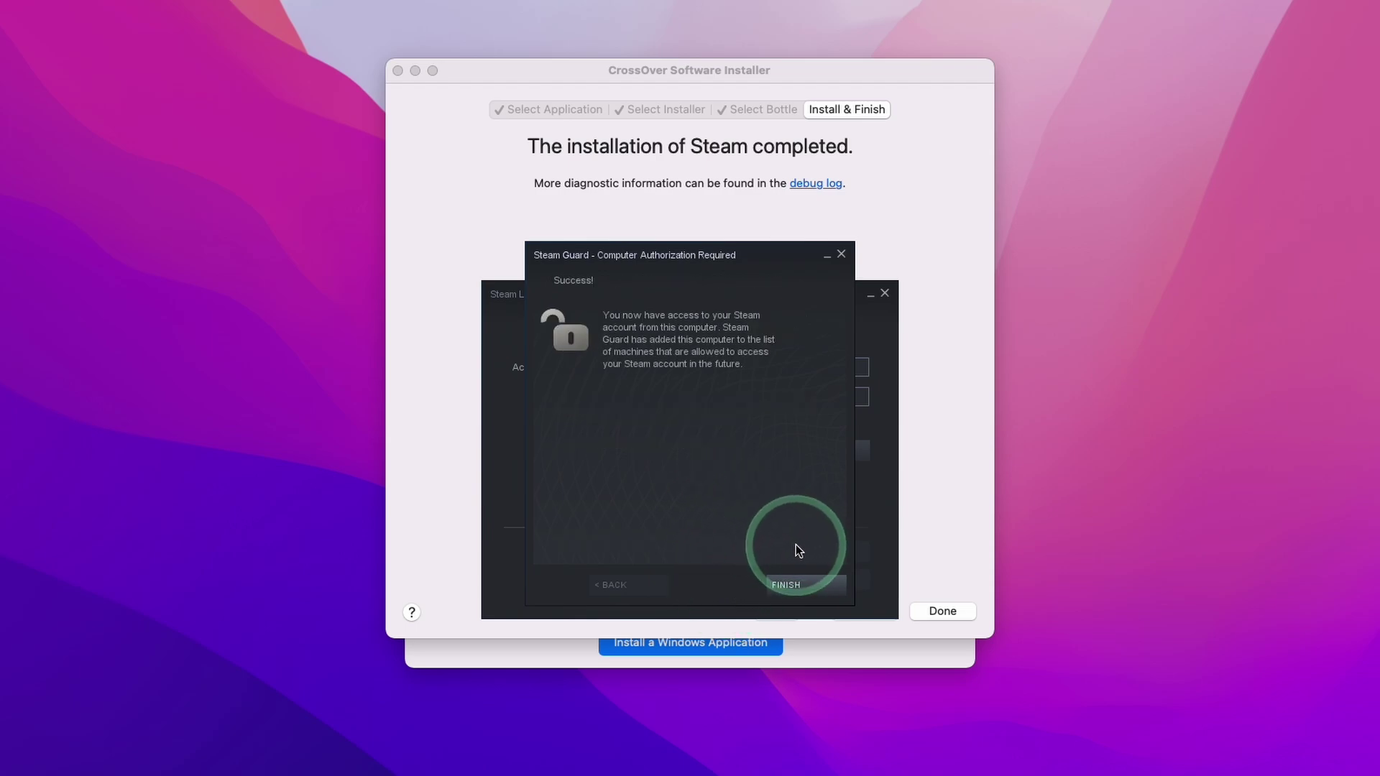
{"action": "left_click", "coordinate": [797, 587]}
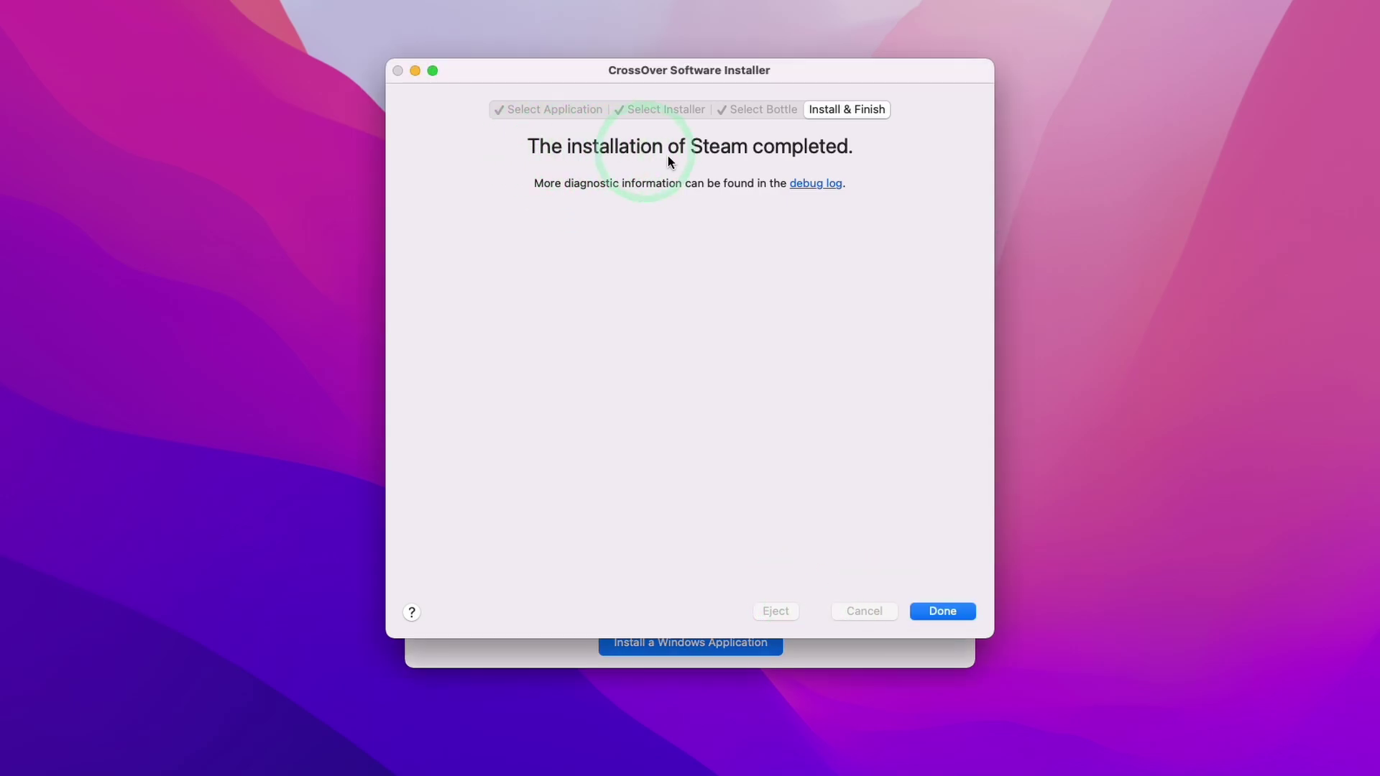
Step: Close the completed CrossOver software installer and open the Steam bottle to show its programs
{"action": "left_click", "coordinate": [941, 612]}
{"action": "left_click", "coordinate": [487, 175]}
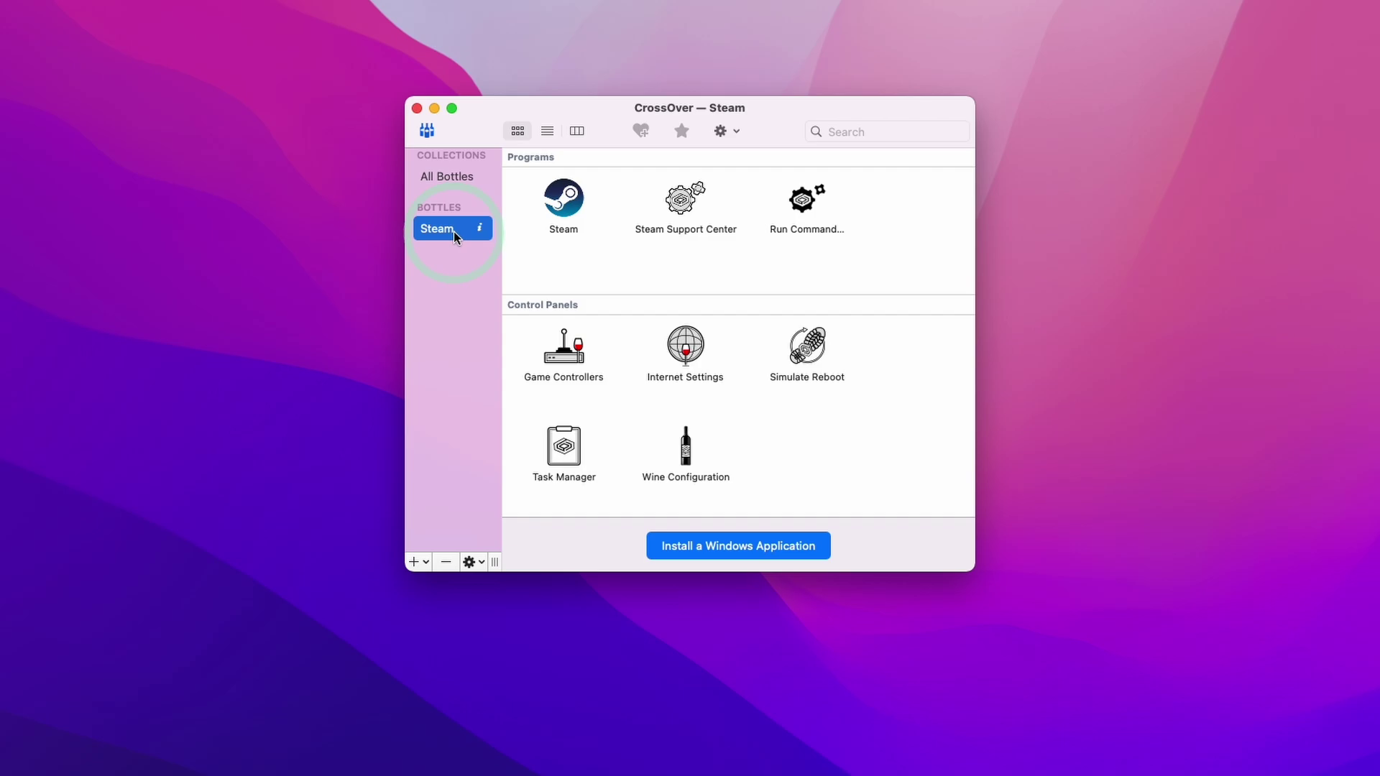
Step: Enable DXVK Backend for D3D11 in the Steam bottle's settings and reopen the settings to check the enabled options
{"action": "left_click", "coordinate": [454, 233], "text": "ctrl"}
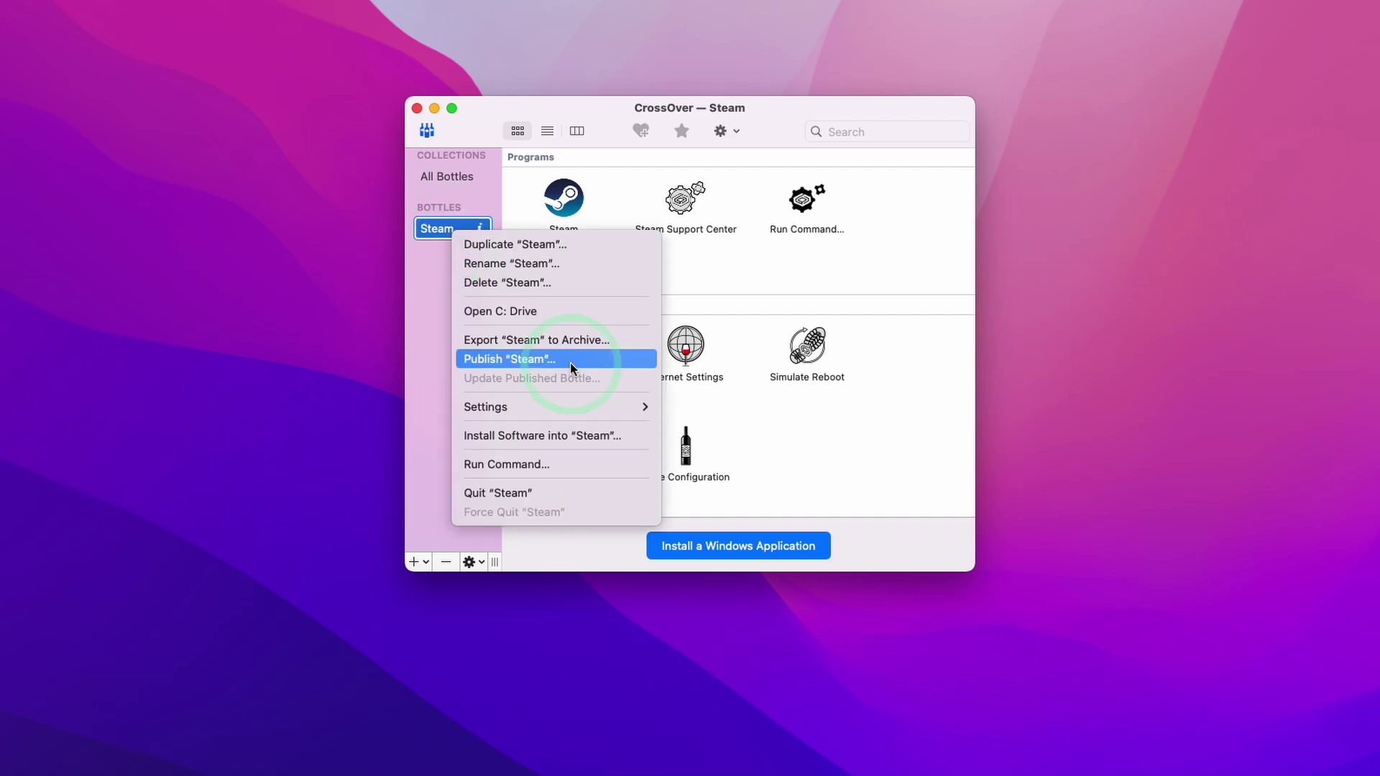
{"action": "mouse_move", "coordinate": [569, 408]}
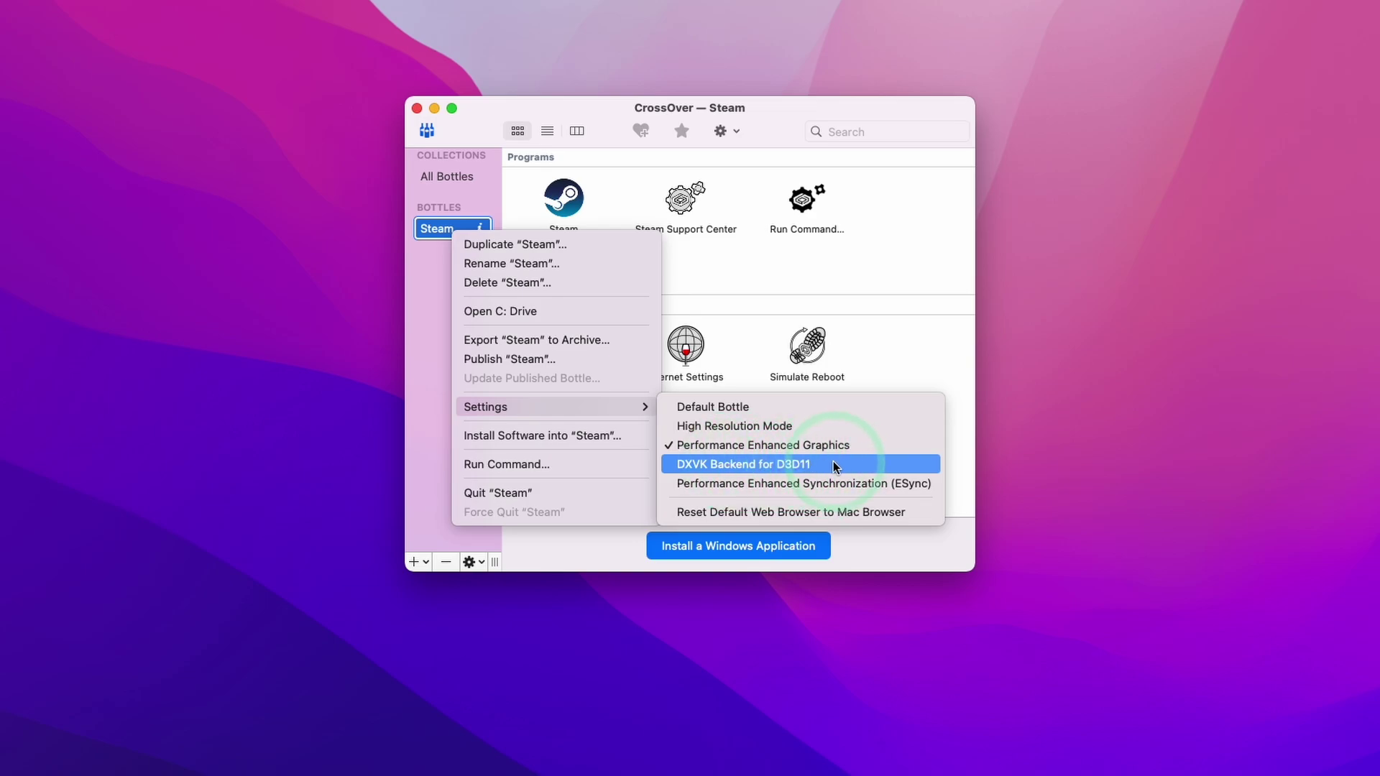
{"action": "left_click", "coordinate": [809, 466]}
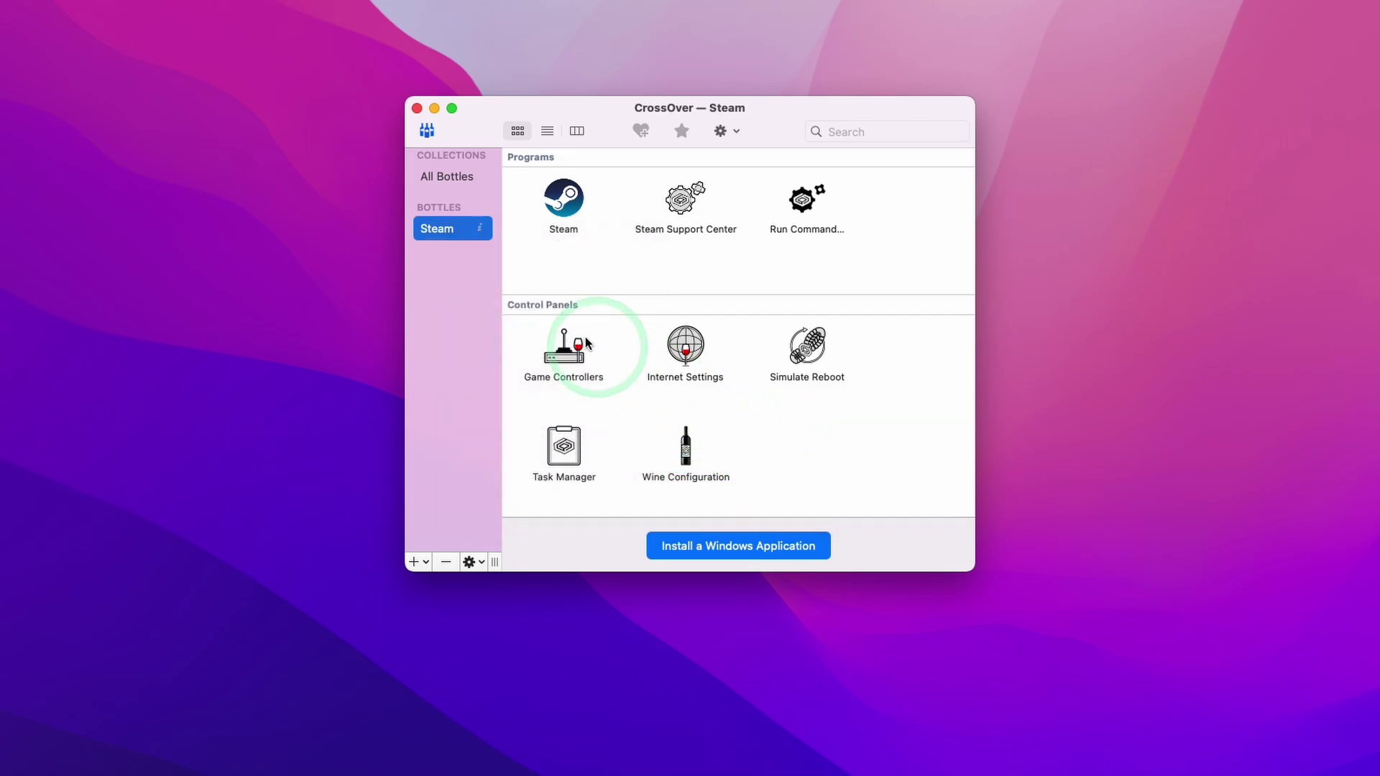
{"action": "left_click", "coordinate": [439, 228], "text": "ctrl"}
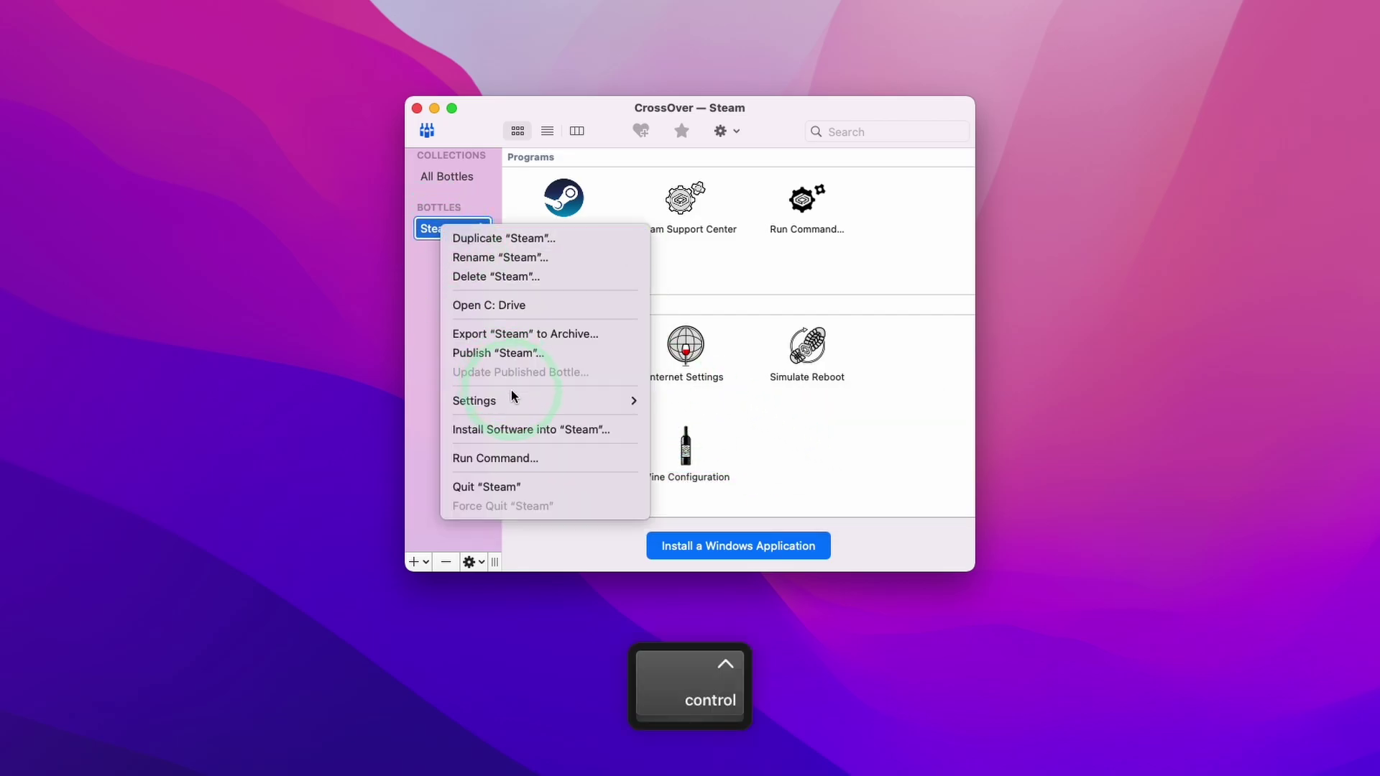
{"action": "mouse_move", "coordinate": [515, 400]}
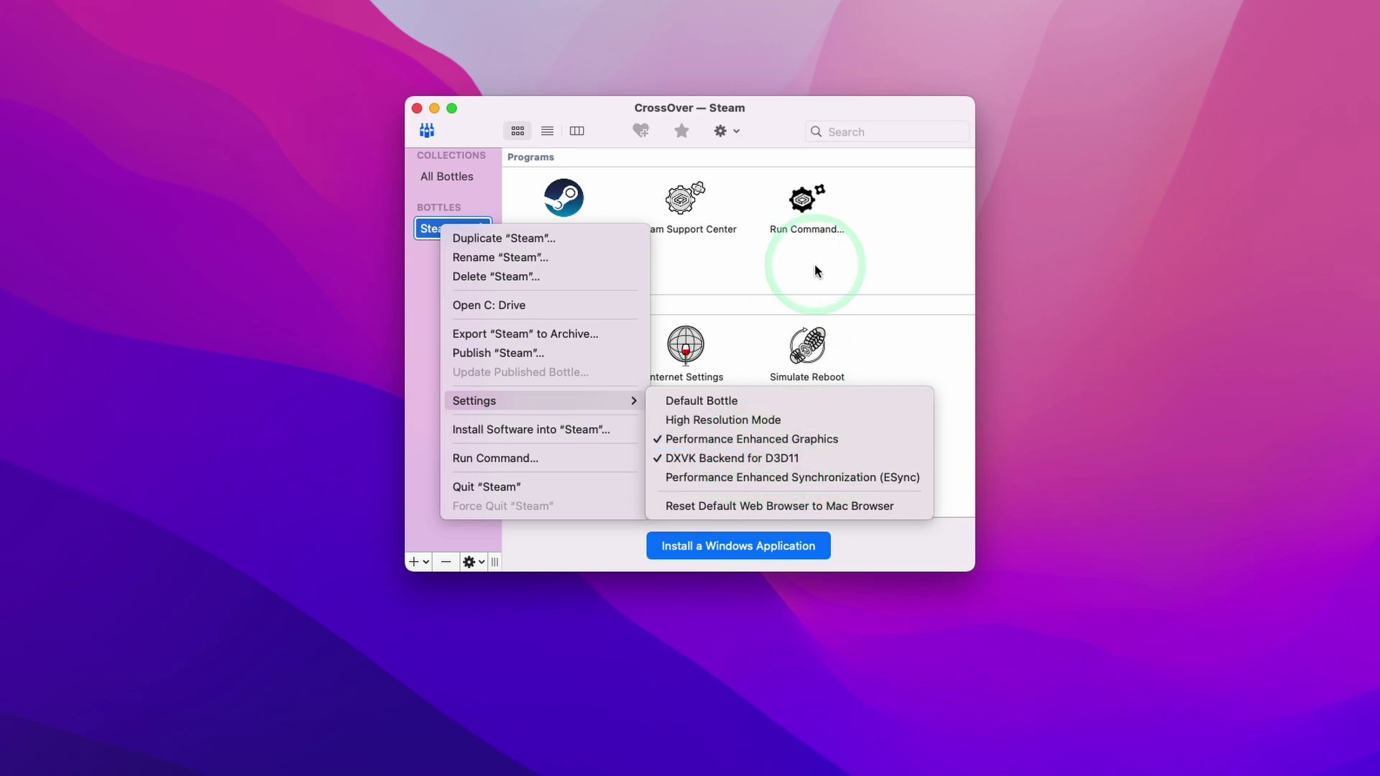
Step: Launch Steam from the bottle, search the store for "star wars" and review the LEGO Star Wars: The Skywalker Saga page and purchase options
{"action": "left_click", "coordinate": [569, 201]}
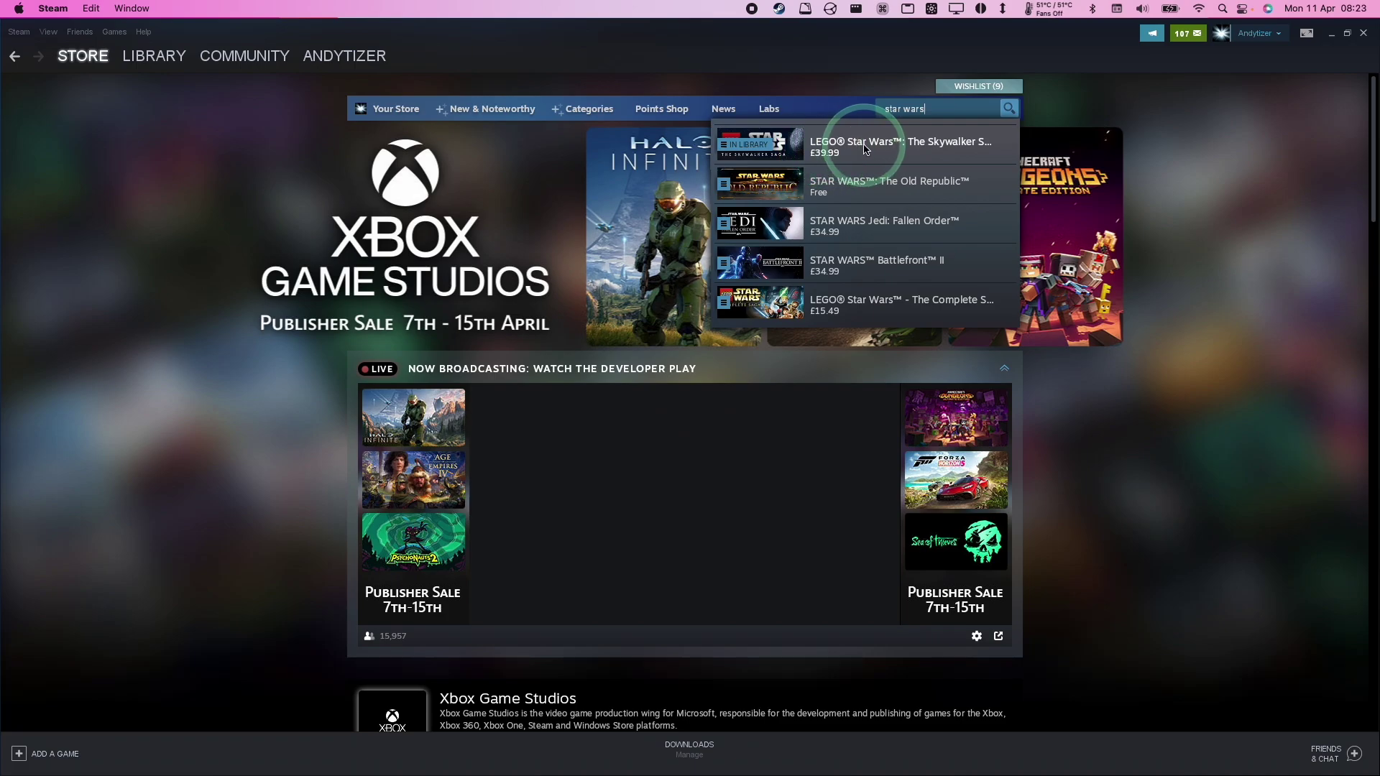
{"action": "left_click", "coordinate": [814, 148]}
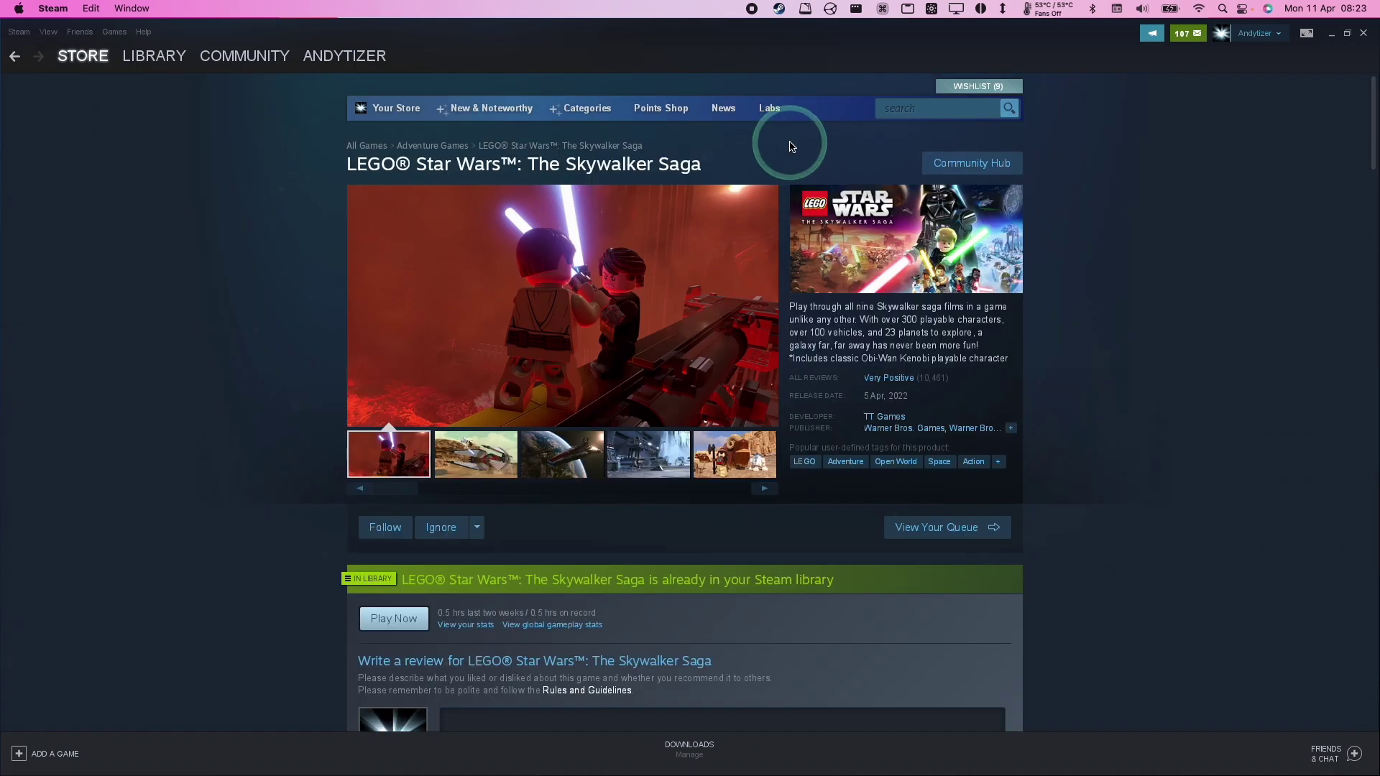
{"action": "scroll", "coordinate": [616, 247], "scroll_direction": "down", "scroll_amount": 3}
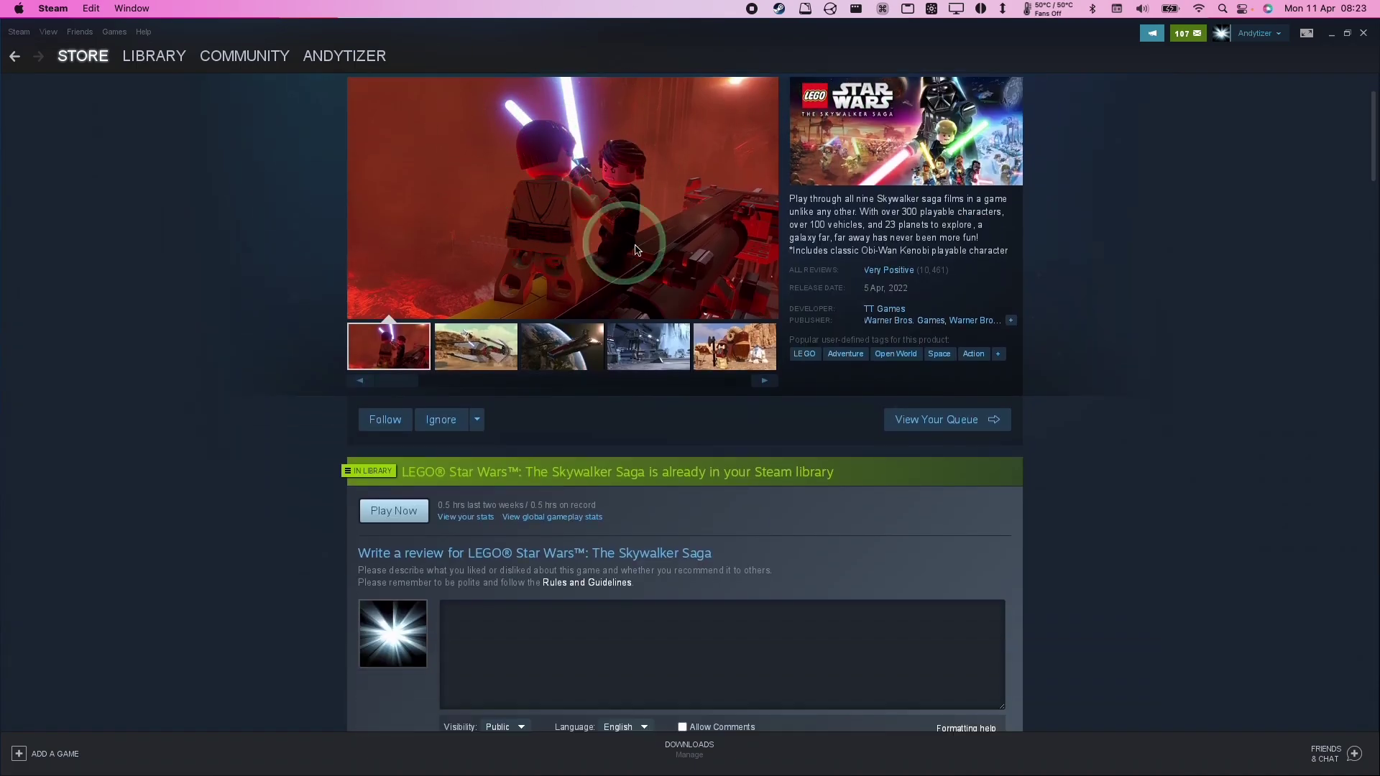
{"action": "scroll", "coordinate": [706, 311], "scroll_direction": "down", "scroll_amount": 15}
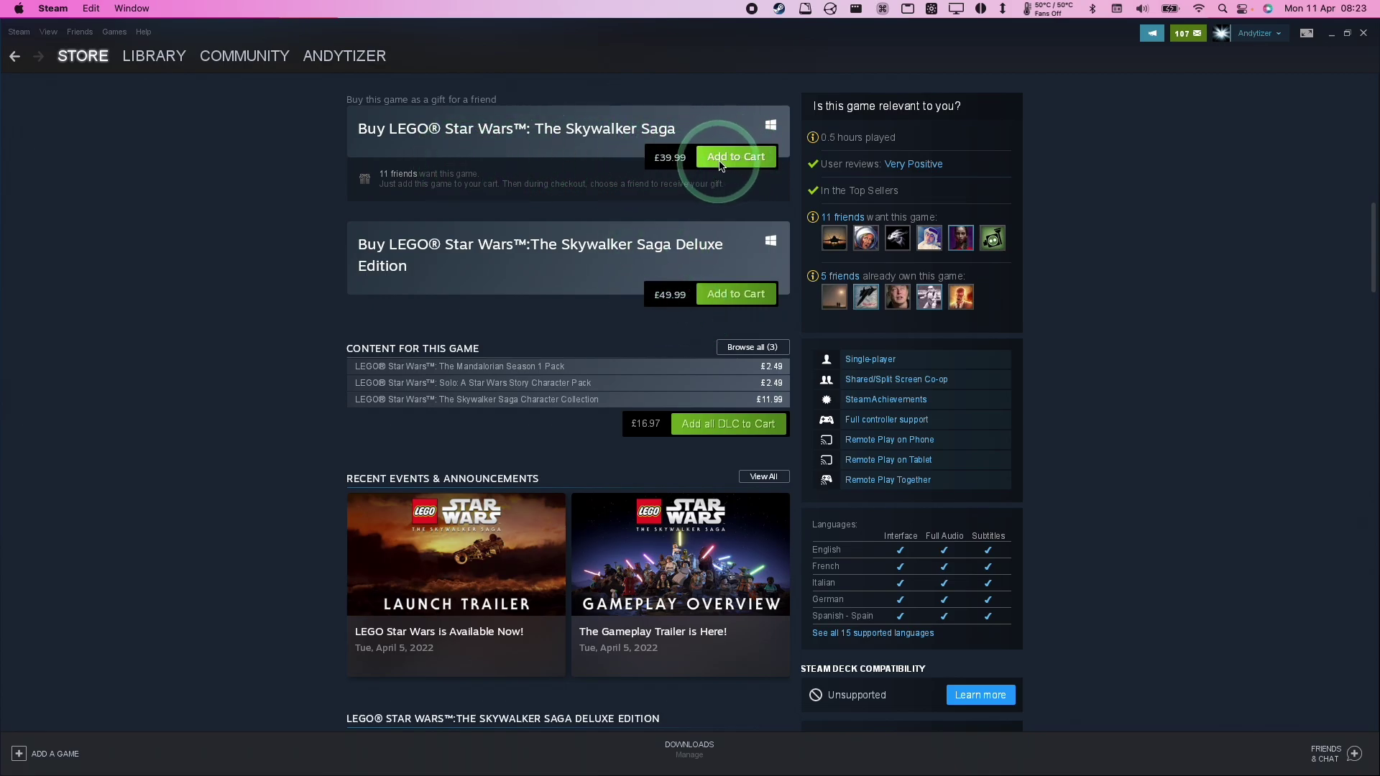
{"action": "scroll", "coordinate": [805, 158], "scroll_direction": "up", "scroll_amount": 18}
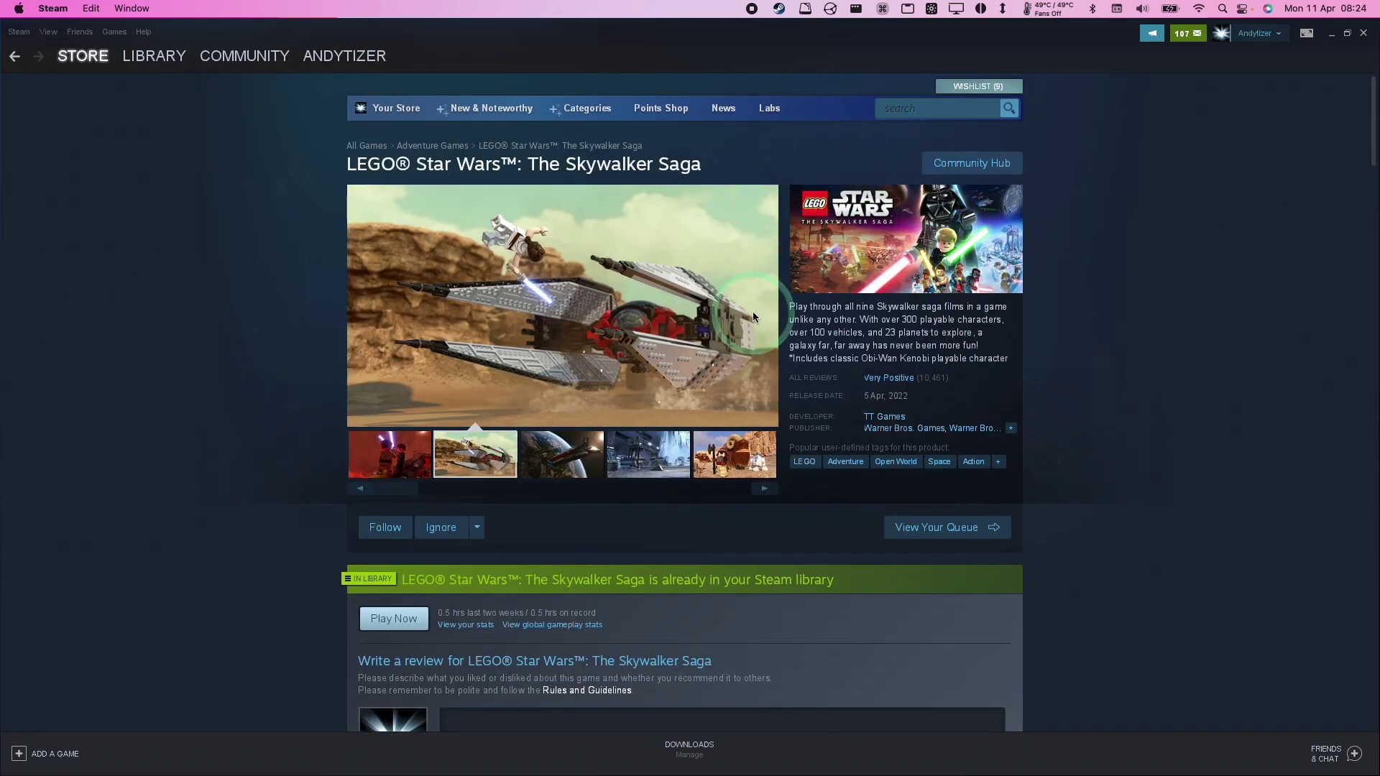
Step: Switch to Chrome and add LEGO Star Wars: The Skywalker Saga as a Steam key to the Gamesplanet cart
{"action": "left_click", "coordinate": [221, 768]}
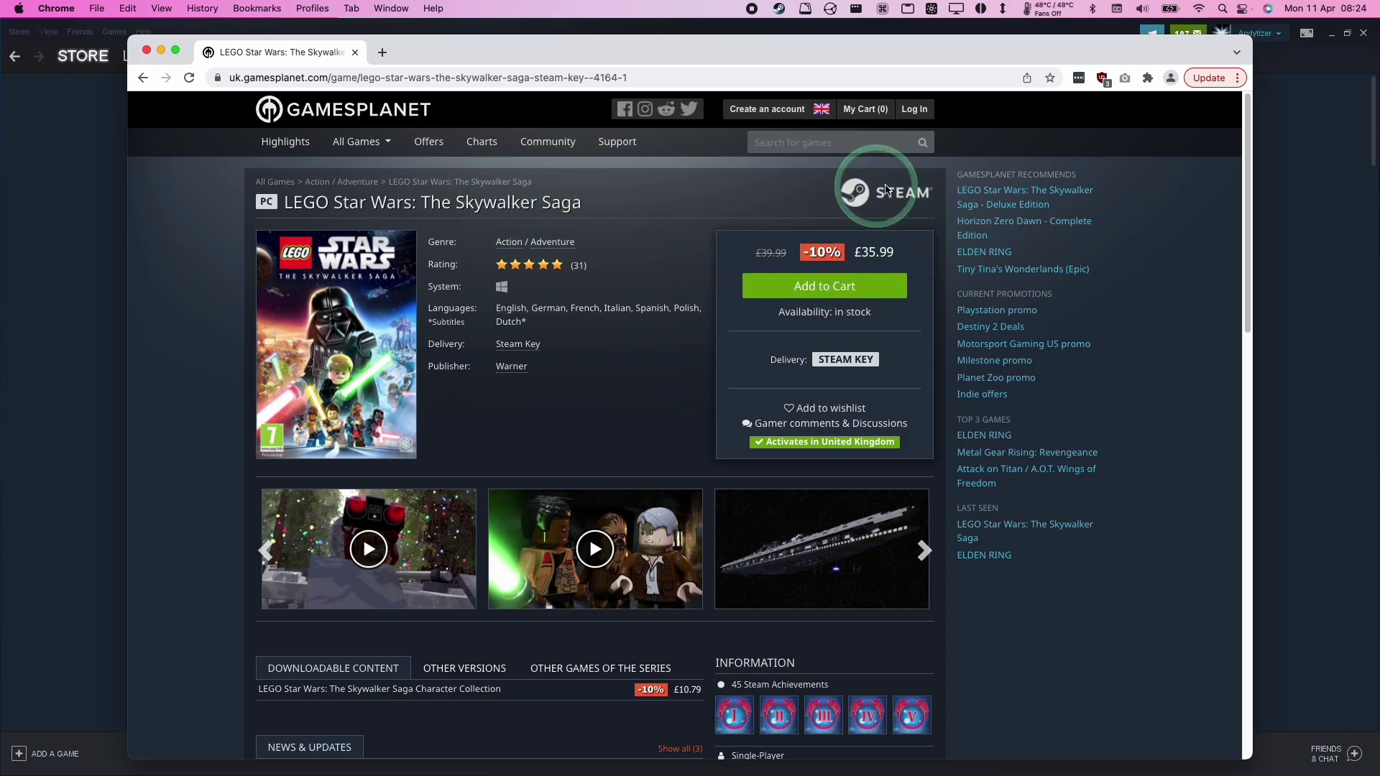
{"action": "left_click_drag", "start_coordinate": [752, 250], "coordinate": [874, 246]}
{"action": "left_click", "coordinate": [873, 246]}
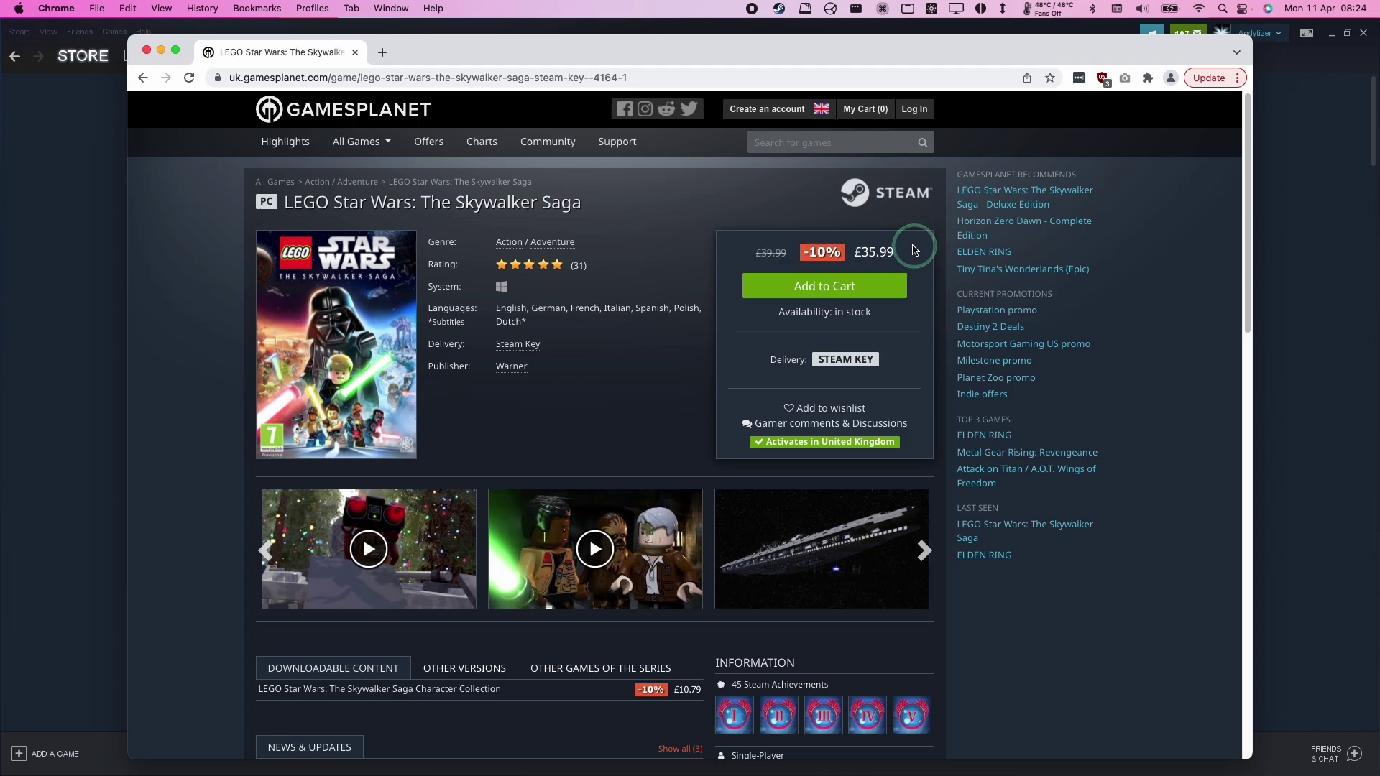
{"action": "left_click", "coordinate": [809, 288]}
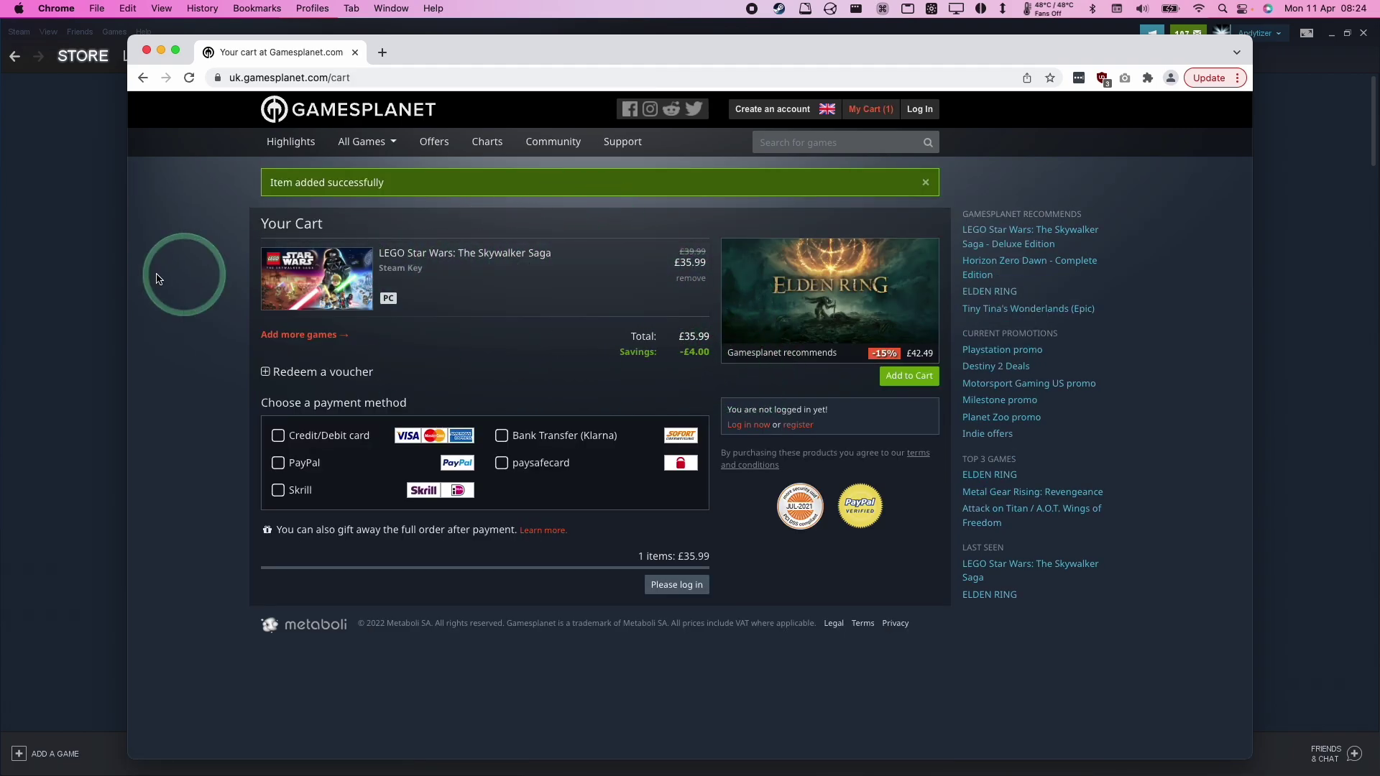
Step: Return to Steam, view the product activation dialog up to its product code entry, and close it without entering a code
{"action": "left_click", "coordinate": [41, 277]}
{"action": "left_click", "coordinate": [117, 33]}
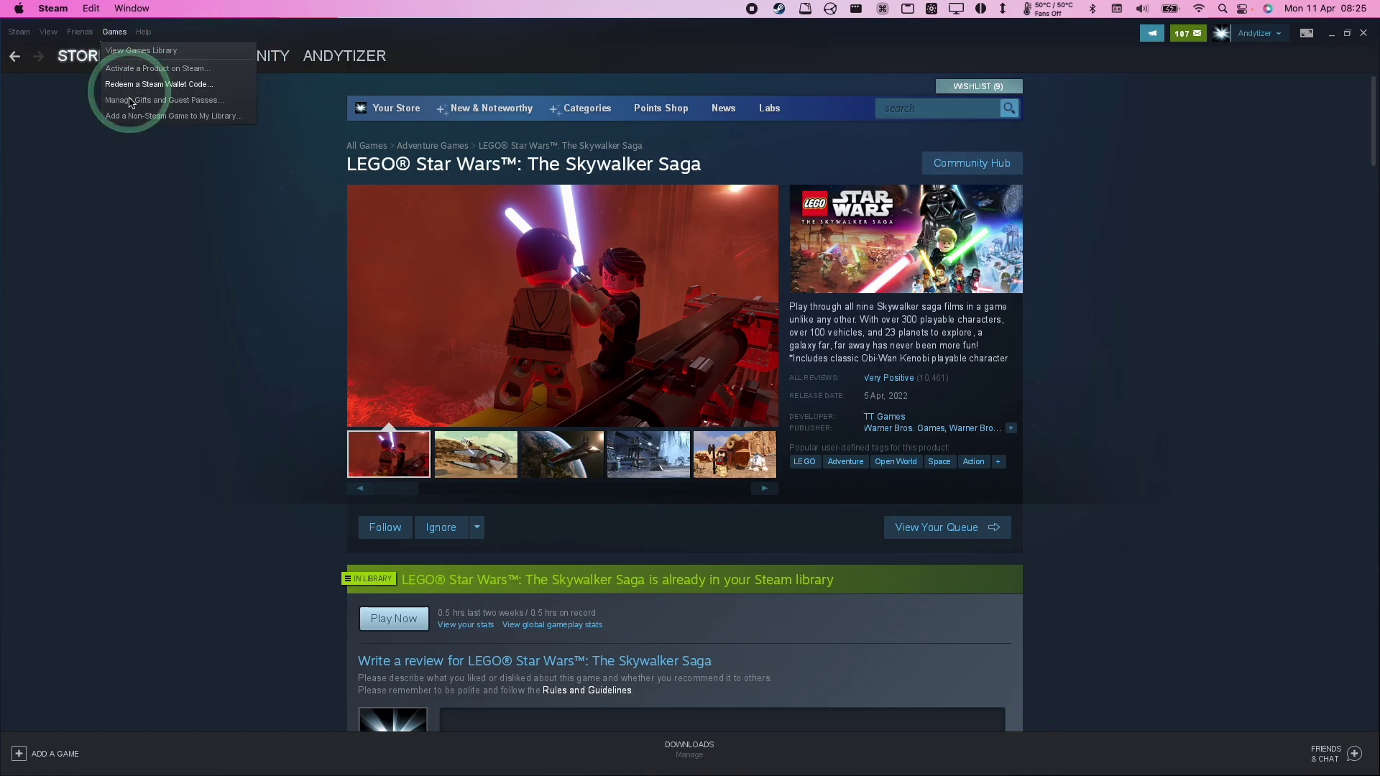
{"action": "left_click", "coordinate": [156, 70]}
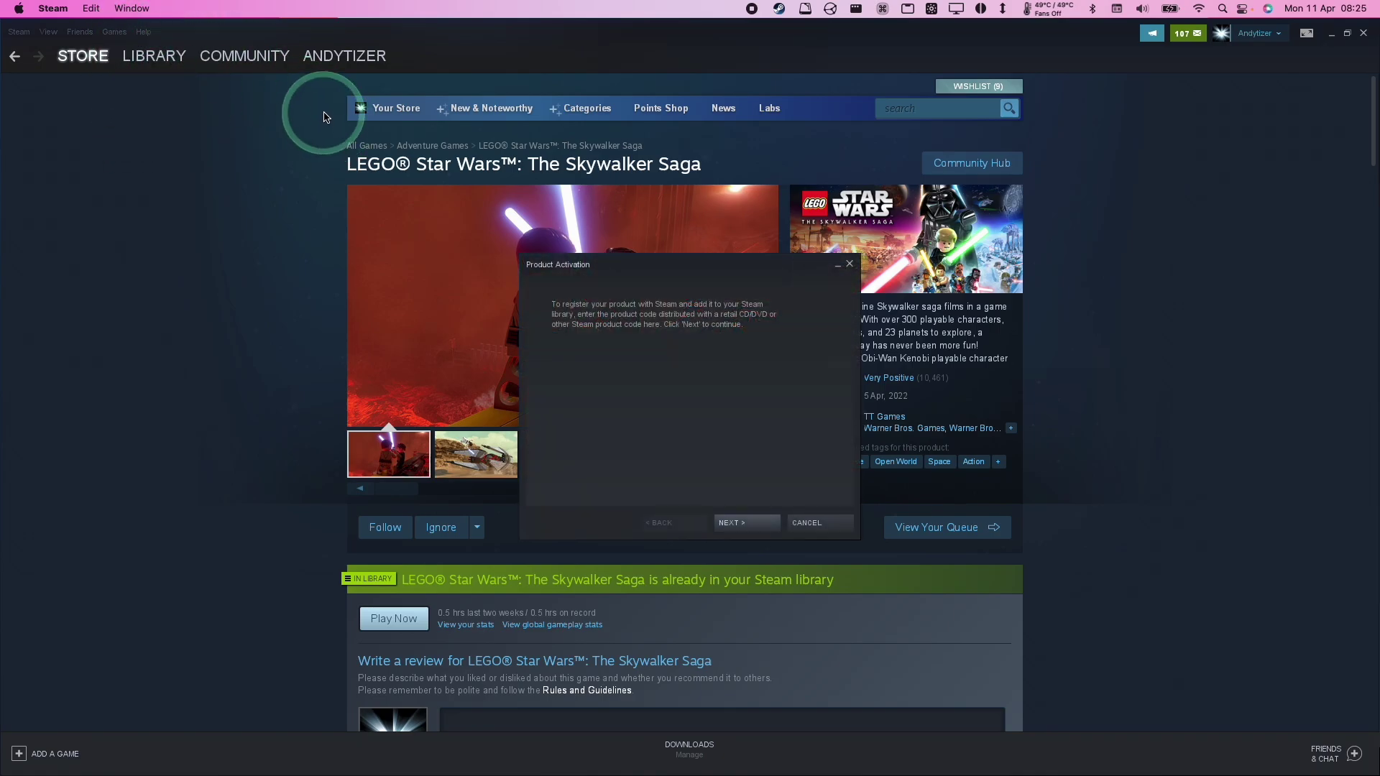
{"action": "left_click", "coordinate": [766, 521]}
{"action": "left_click", "coordinate": [744, 529]}
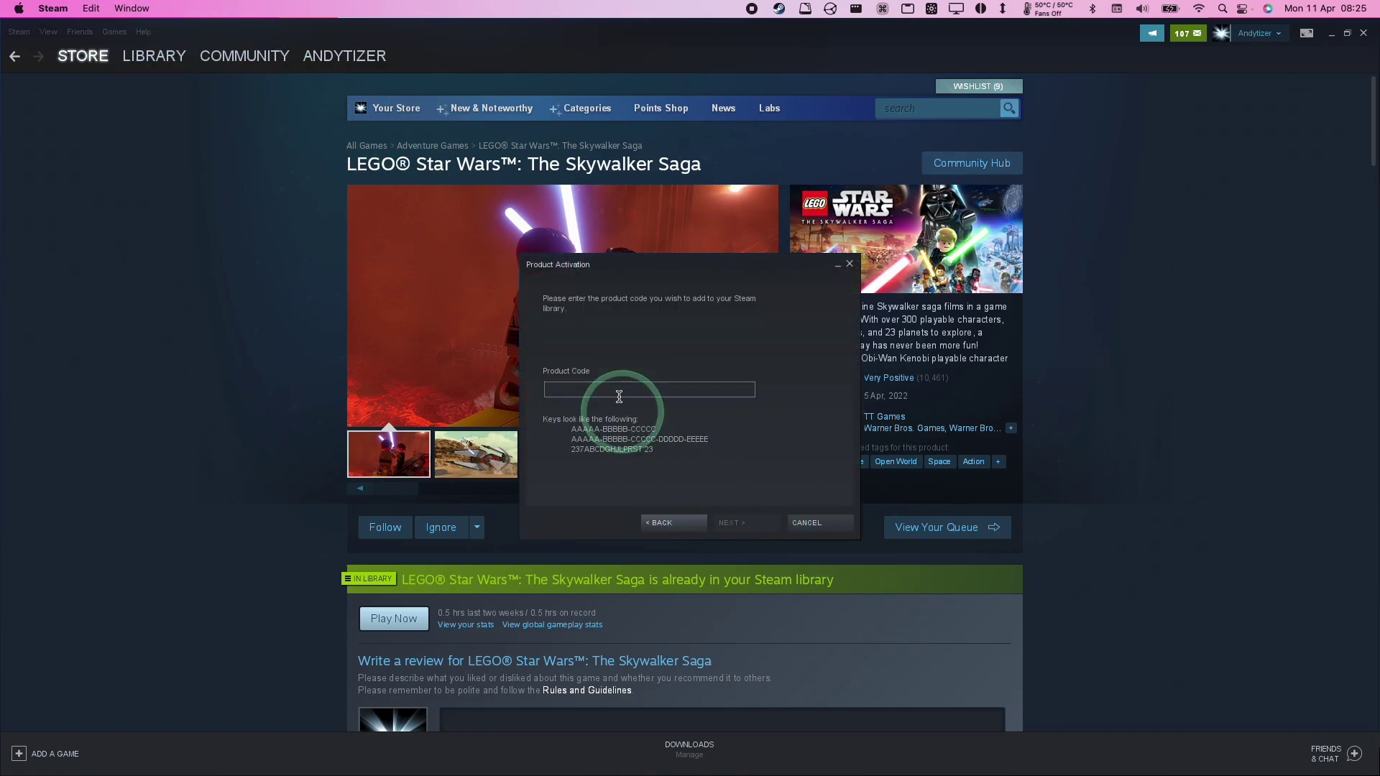
{"action": "left_click", "coordinate": [643, 397]}
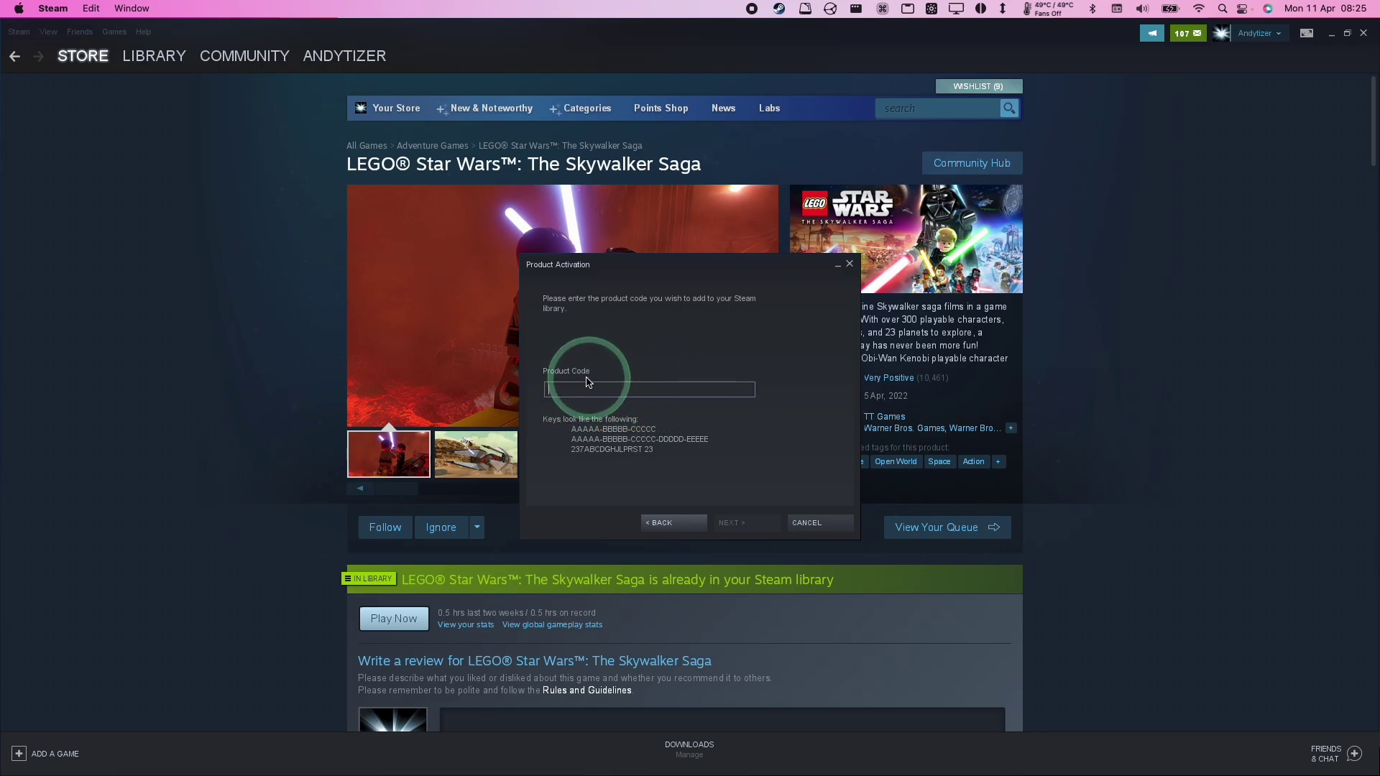
{"action": "left_click", "coordinate": [849, 266]}
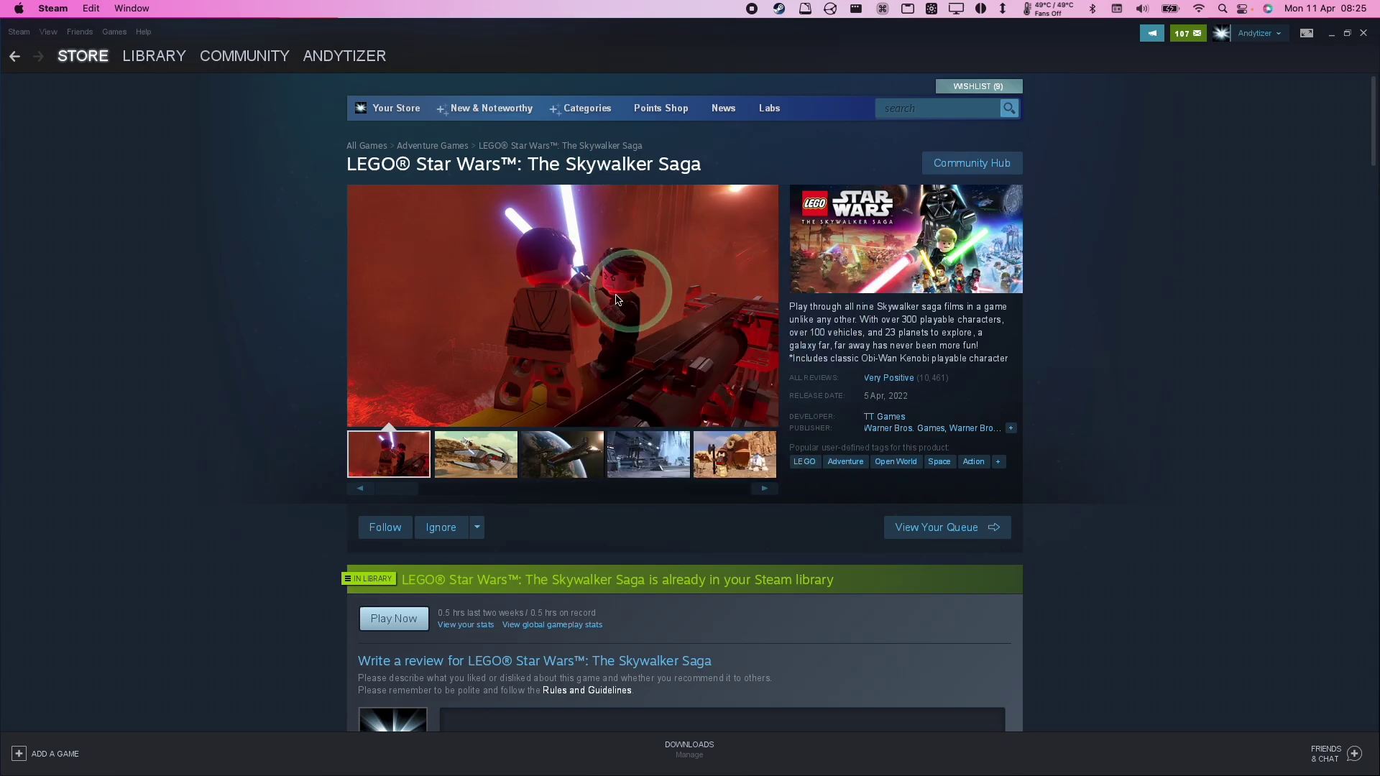
Step: Find LEGO Star Wars: The Skywalker Saga in the Steam library by searching for "skywalker" and launch the game
{"action": "left_click", "coordinate": [153, 56]}
{"action": "left_click", "coordinate": [137, 149]}
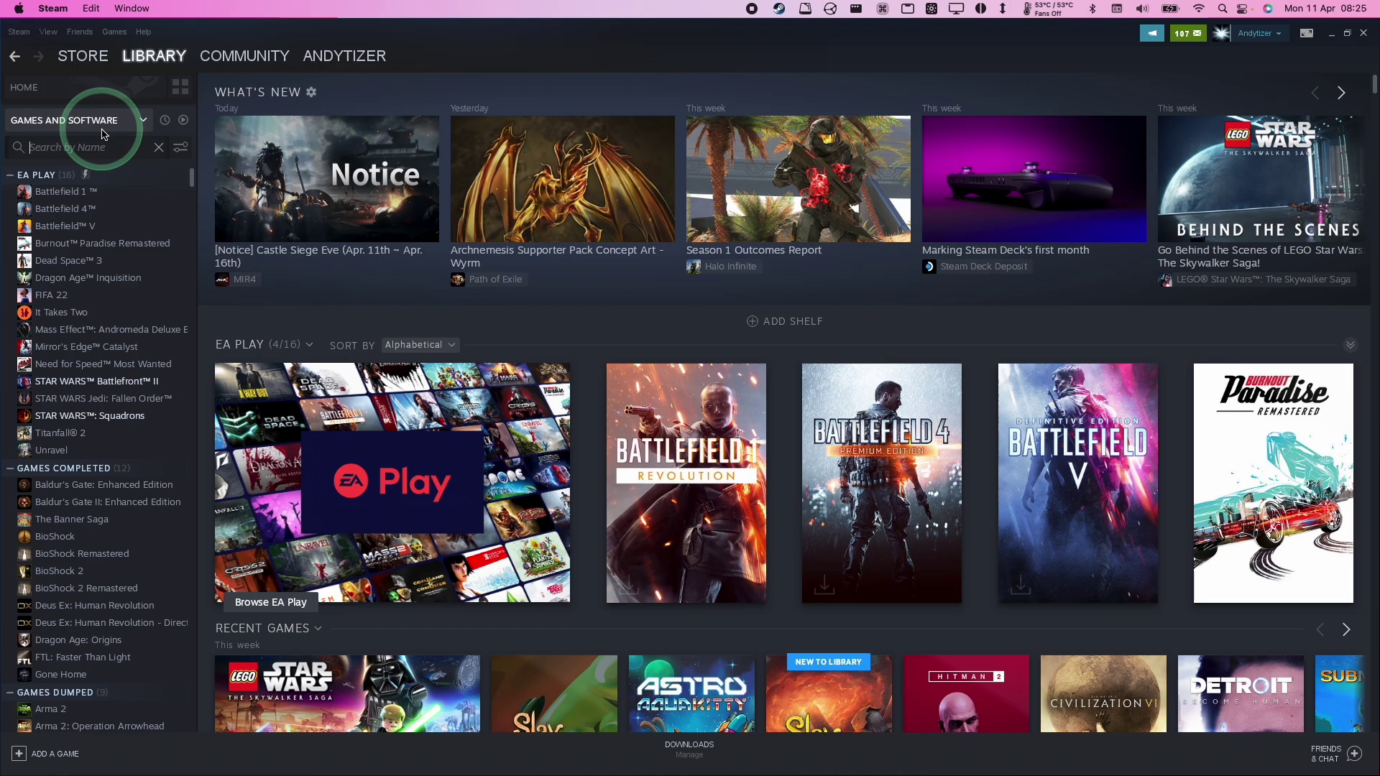
{"action": "type", "text": "sk"}
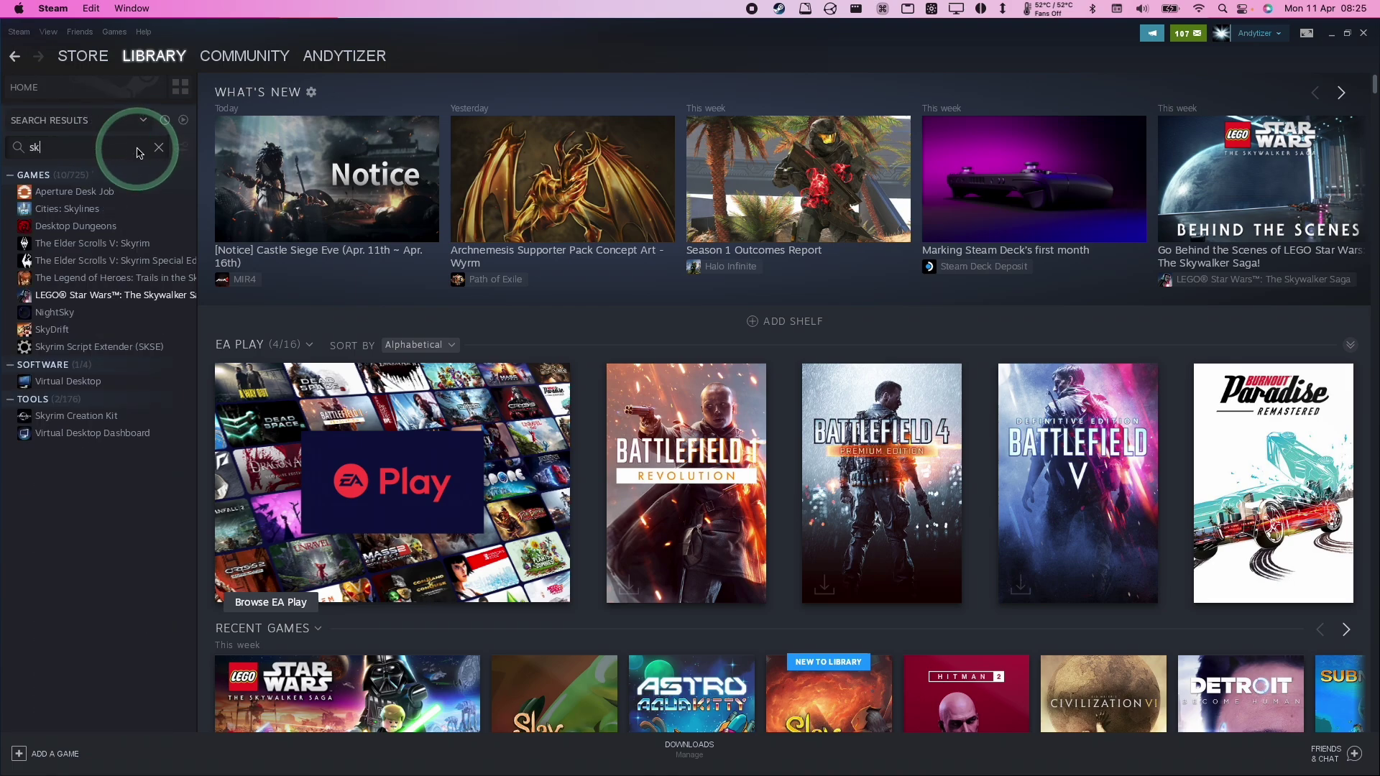
{"action": "type", "text": "ywalker"}
{"action": "left_click", "coordinate": [111, 199]}
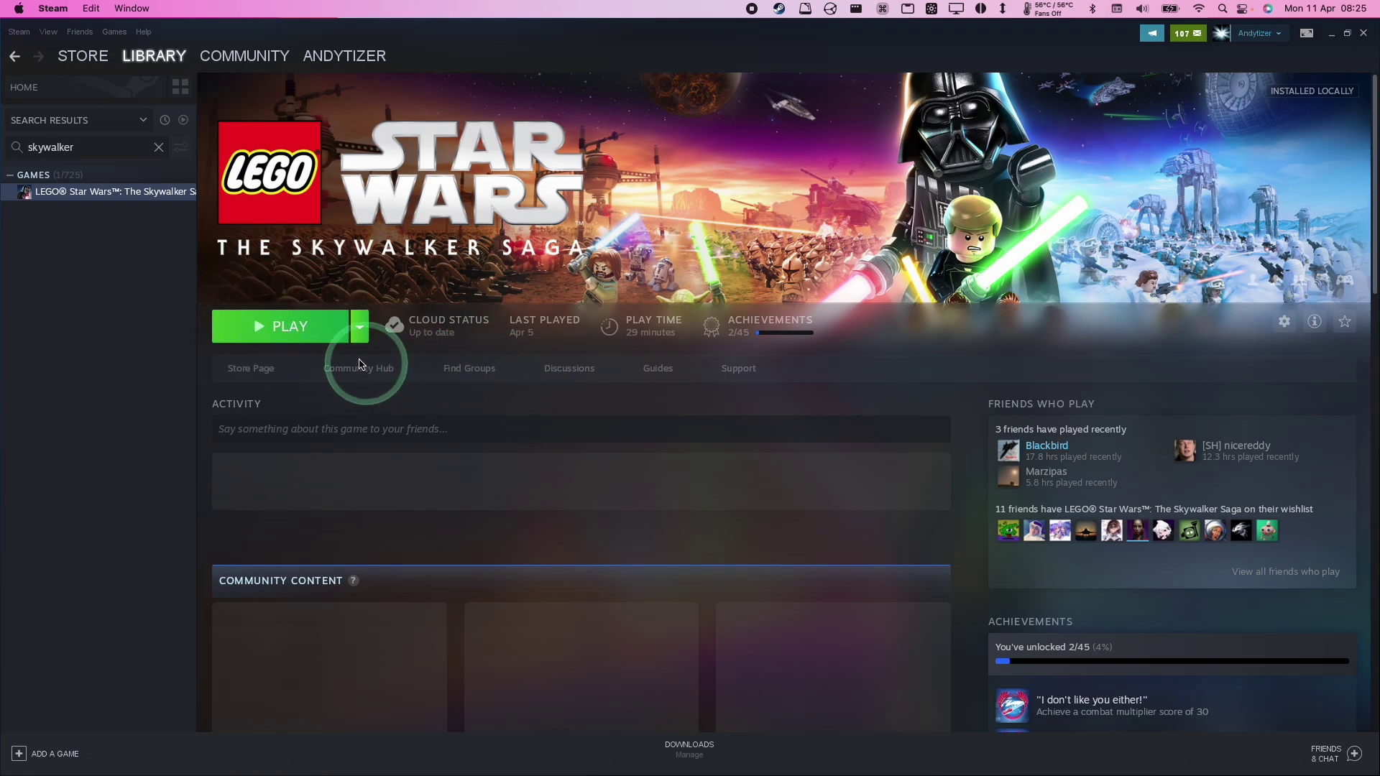
{"action": "left_click", "coordinate": [345, 326]}
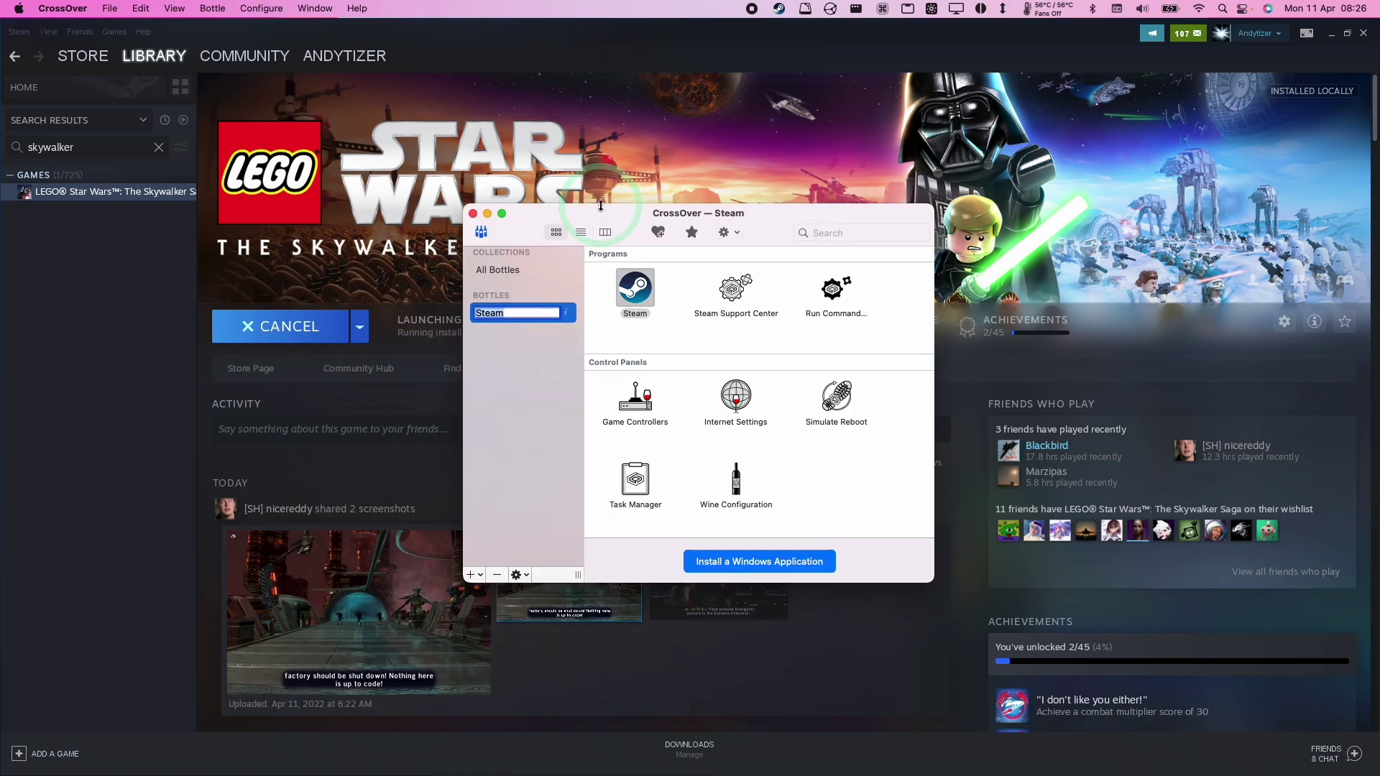
Step: Check in CrossOver whether Performance Enhanced Graphics and DXVK Backend for D3D11 are enabled for the Steam bottle
{"action": "left_click", "coordinate": [499, 321]}
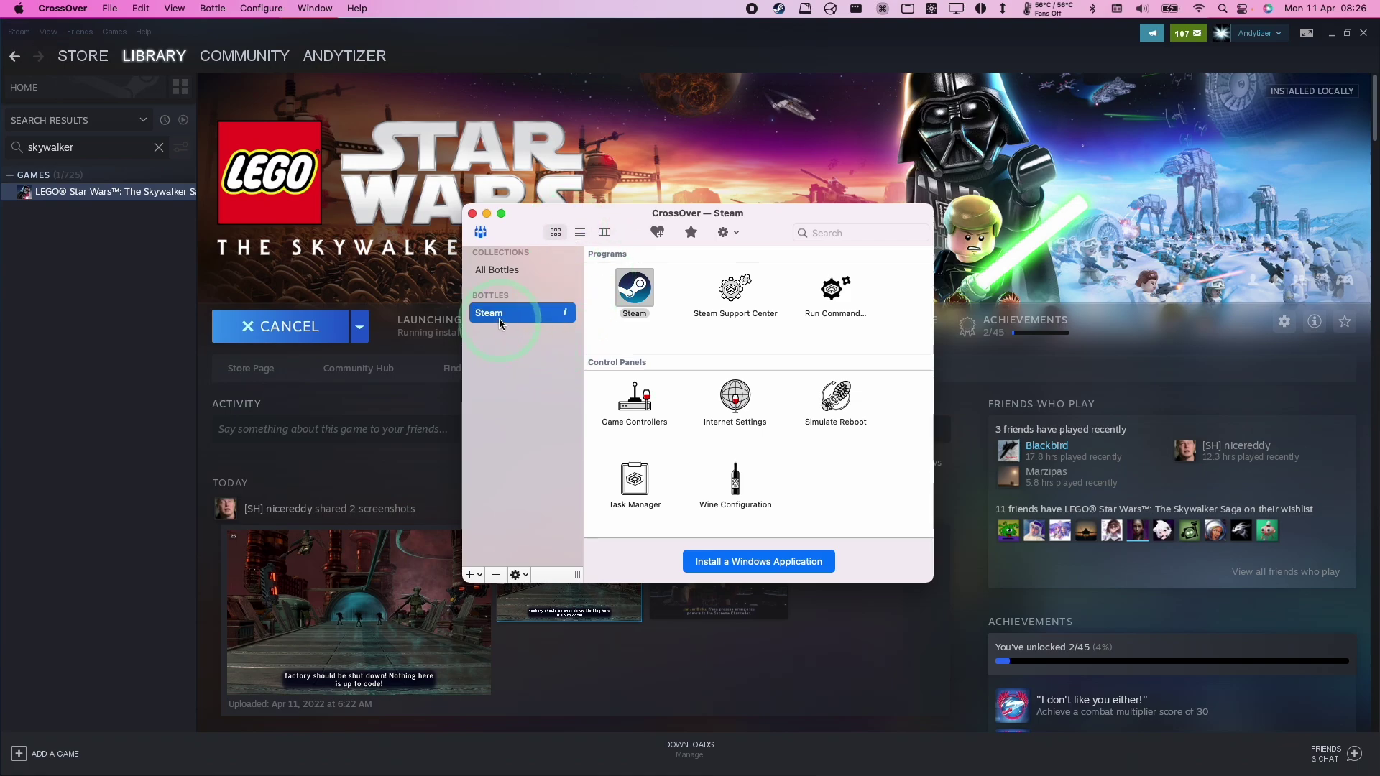
{"action": "right_click", "coordinate": [489, 316]}
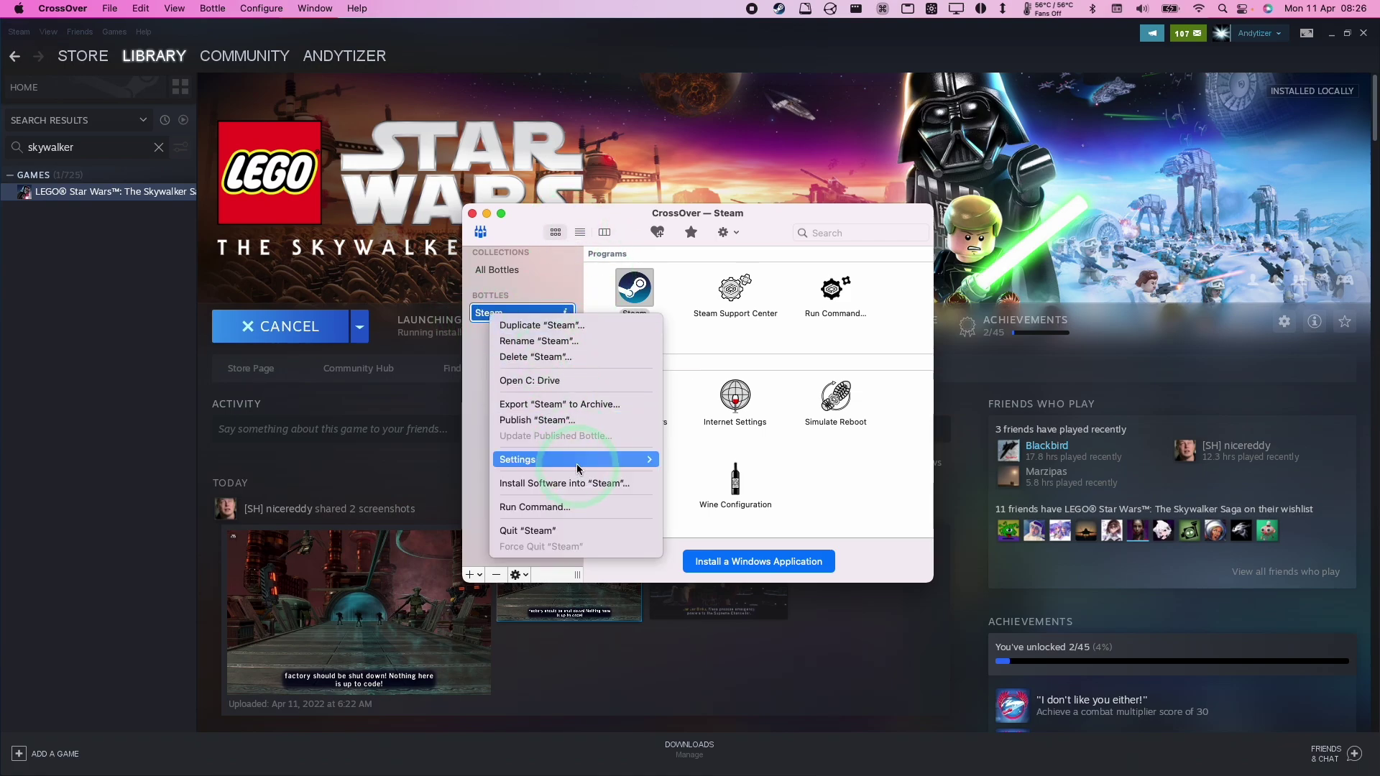
{"action": "mouse_move", "coordinate": [579, 468]}
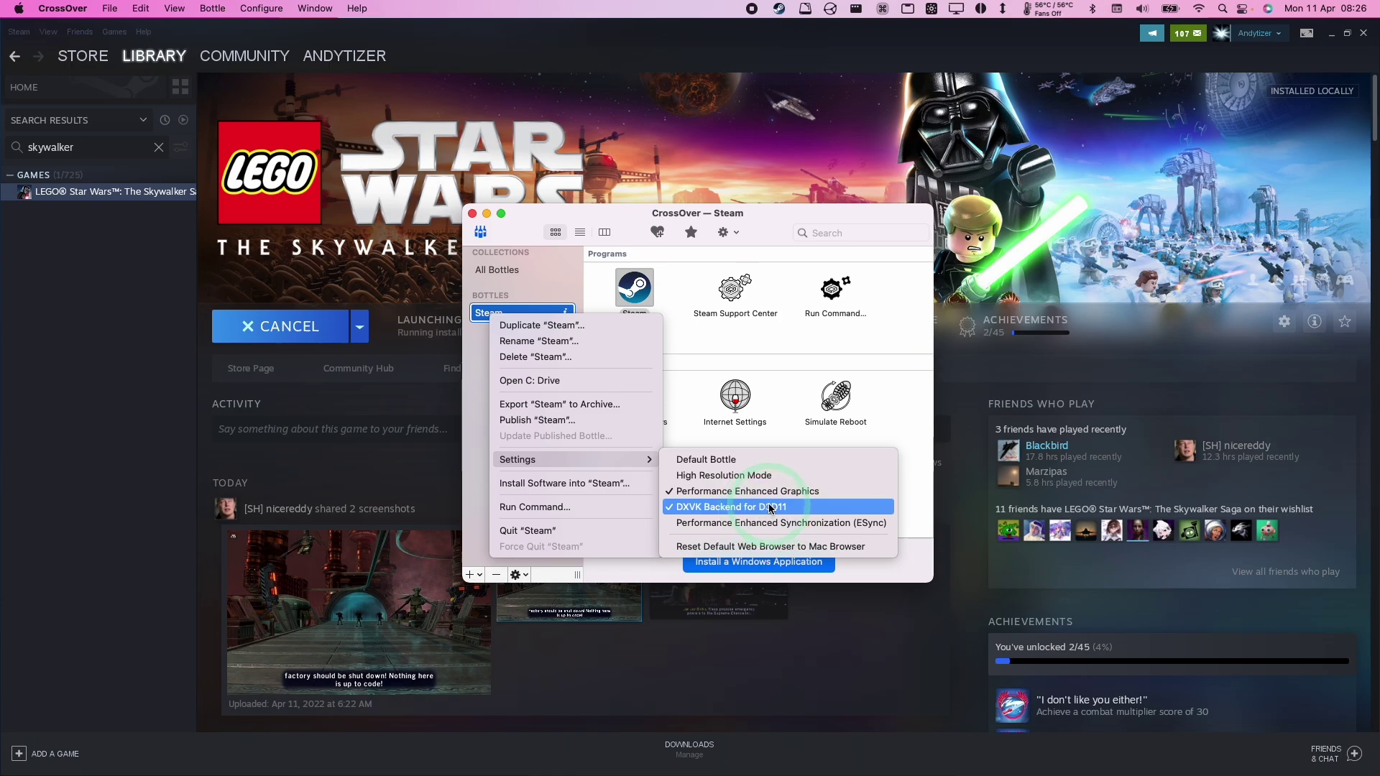
{"action": "left_click", "coordinate": [740, 496]}
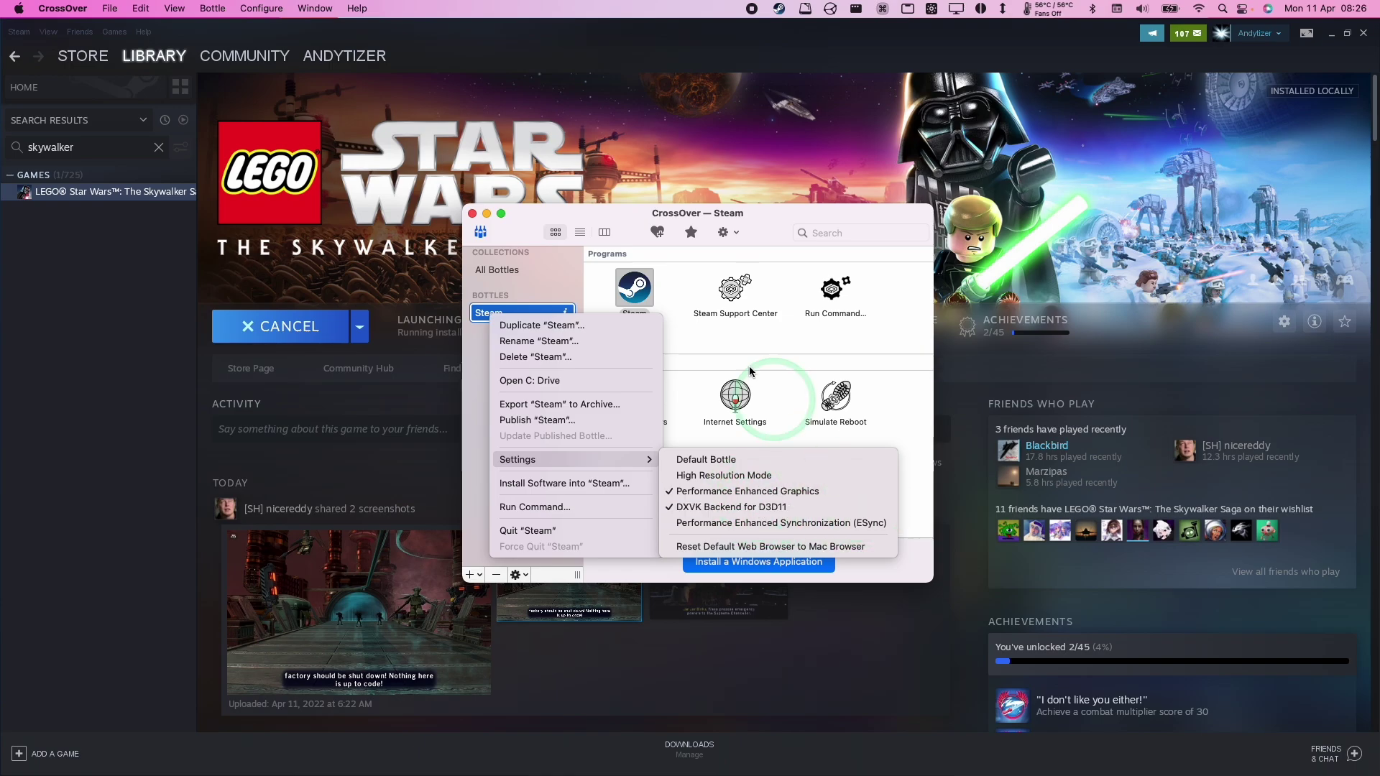
{"action": "left_click", "coordinate": [488, 215]}
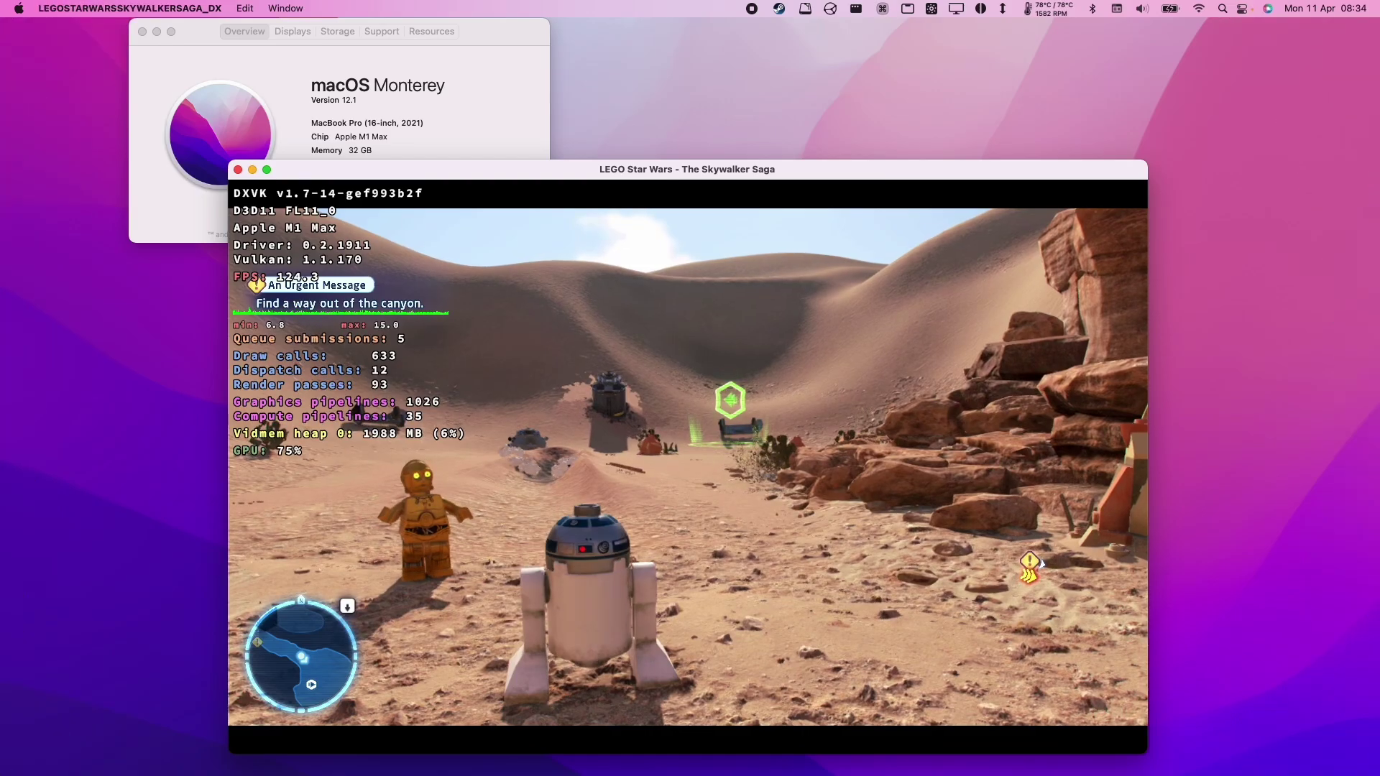
Step: Move R2-D2 through the desert canyon in the mission An Urgent Message to test the windowed game
{"action": "key", "text": "d"}
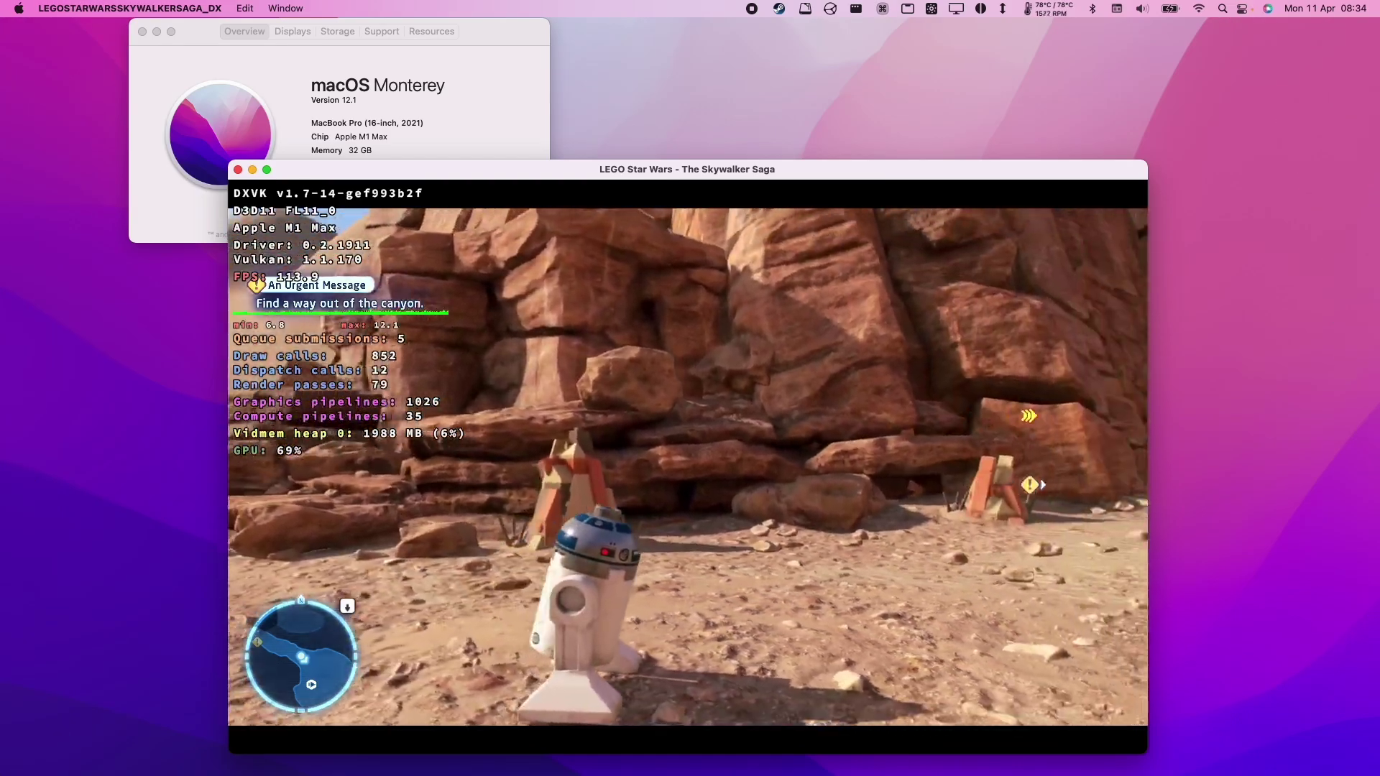
{"action": "key", "text": "a"}
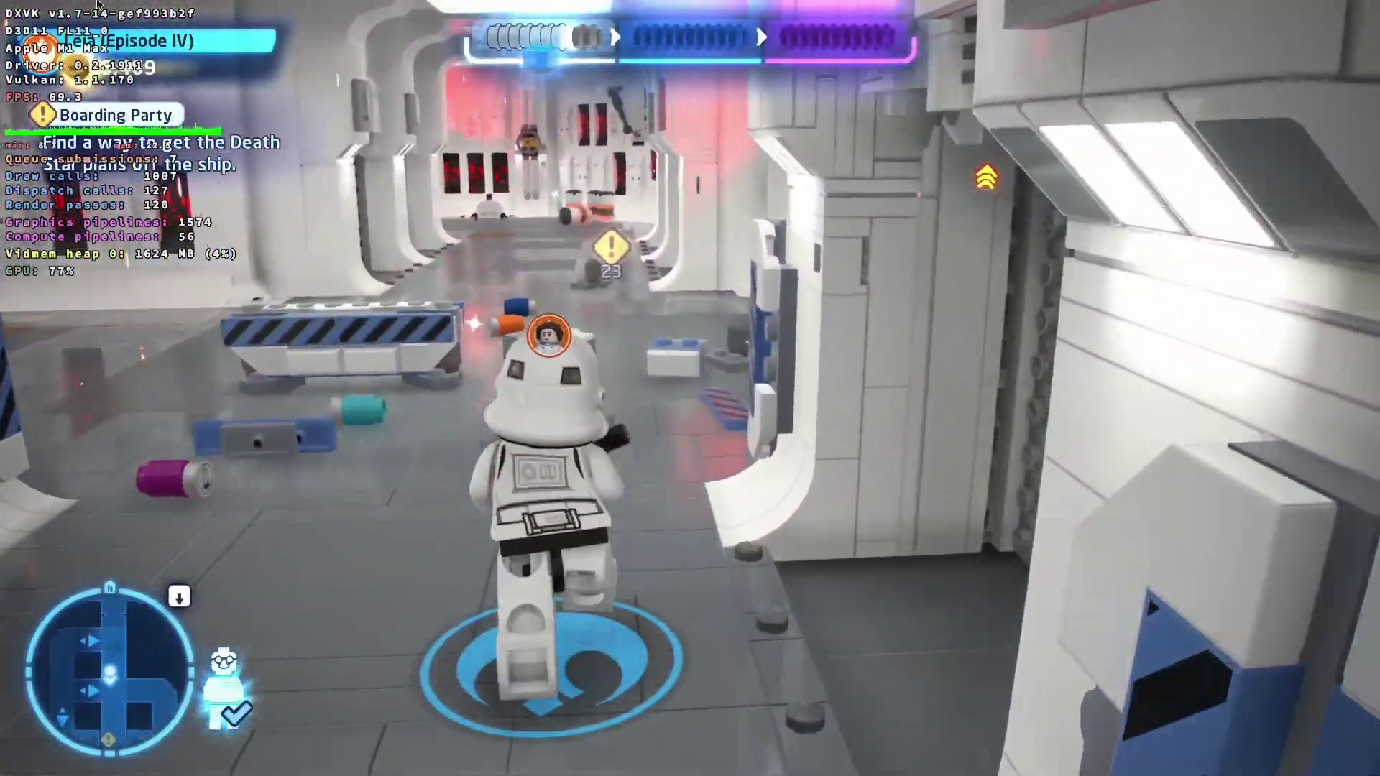
{"action": "key", "text": "w"}
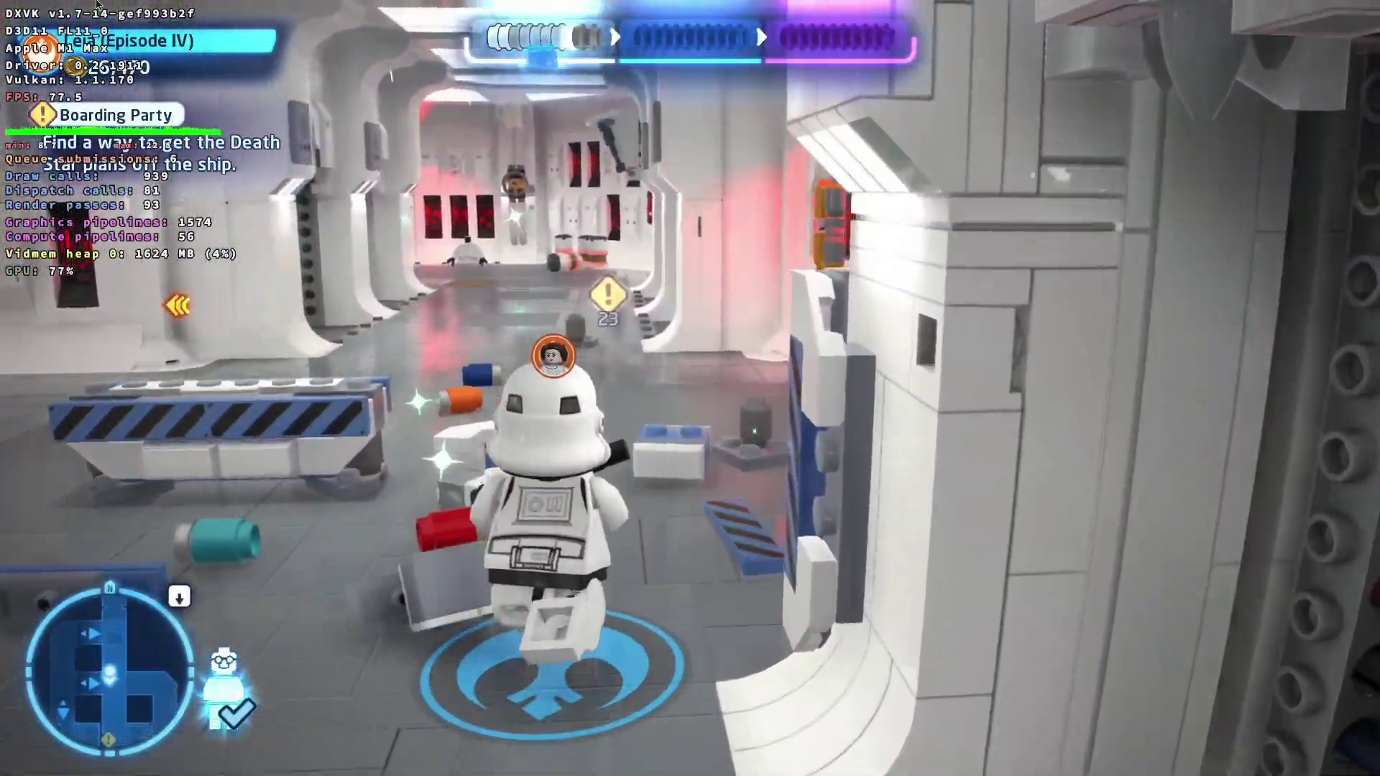
Step: Move the stormtrooper through the white ship corridors in the mission Boarding Party, smashing objects and shooting the blue-striped barricade
{"action": "key", "text": "e"}
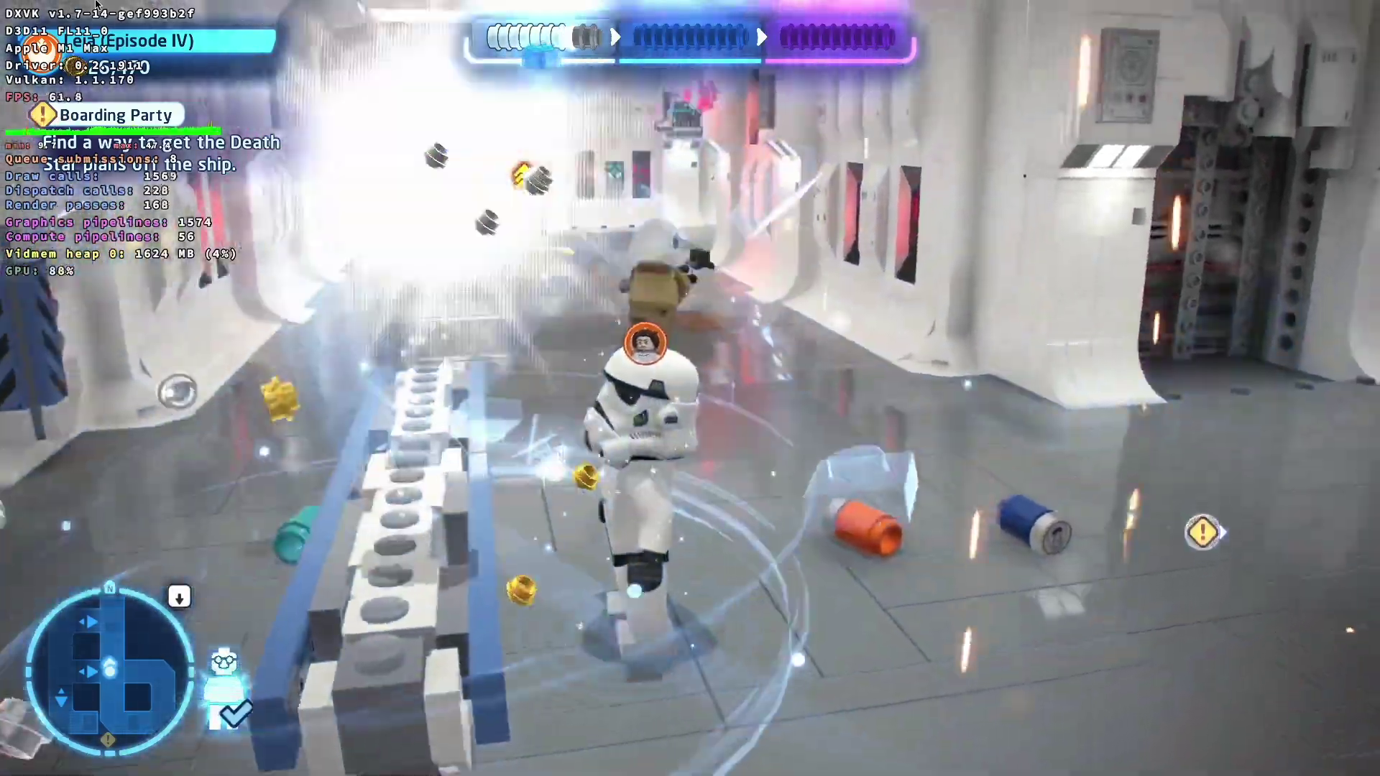
{"action": "key", "text": "s"}
{"action": "key", "text": "w"}
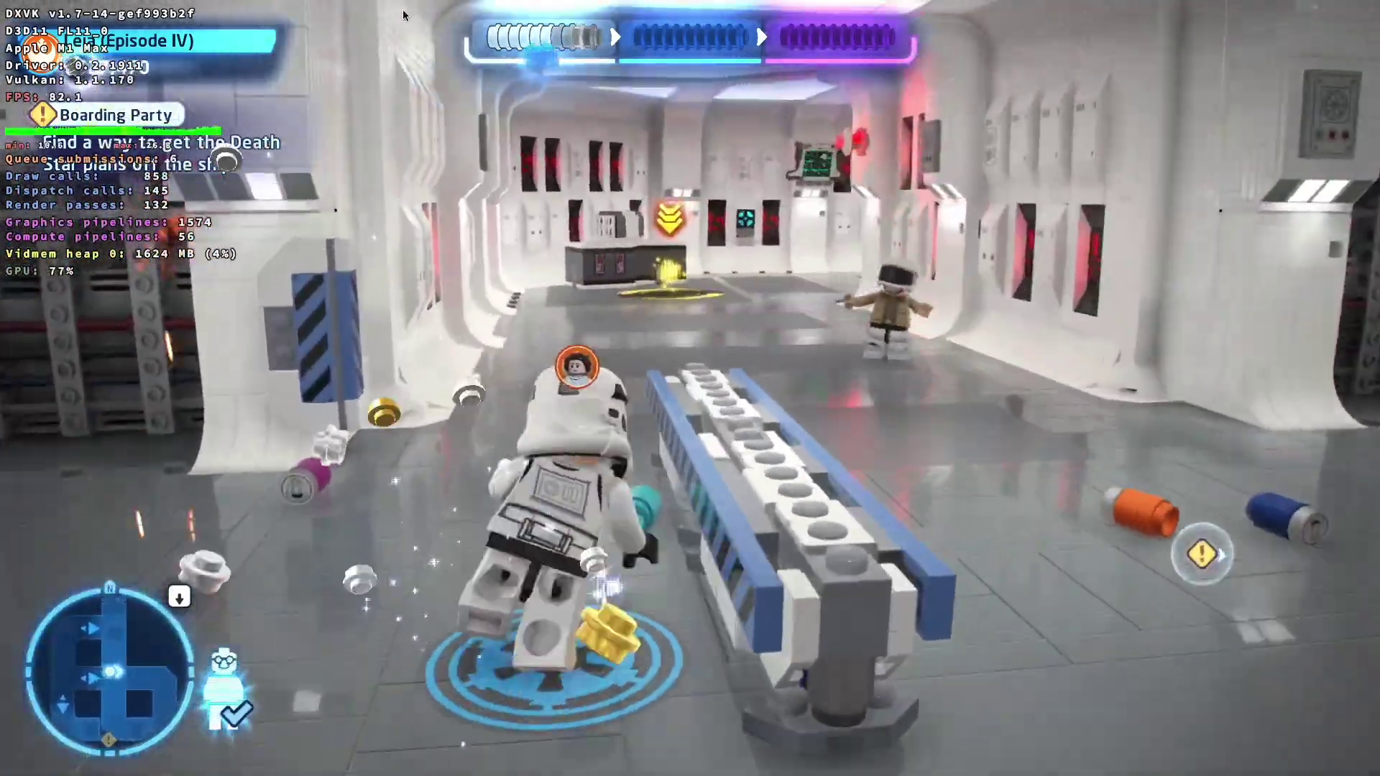
{"action": "key", "text": "s"}
{"action": "right_click", "coordinate": [810, 4]}
{"action": "left_click", "coordinate": [810, 4]}
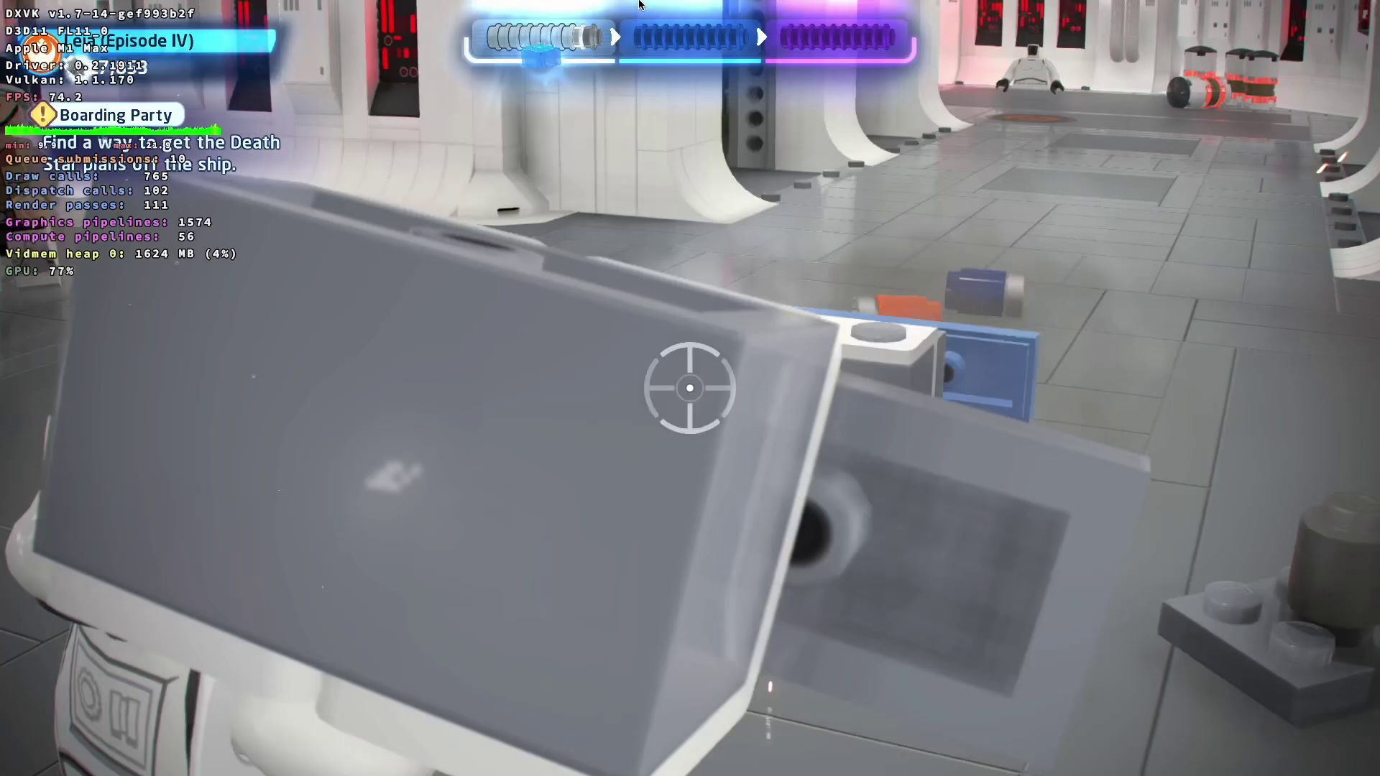
{"action": "left_click", "coordinate": [601, 4]}
{"action": "left_click", "coordinate": [503, 5]}
{"action": "left_click", "coordinate": [374, 7]}
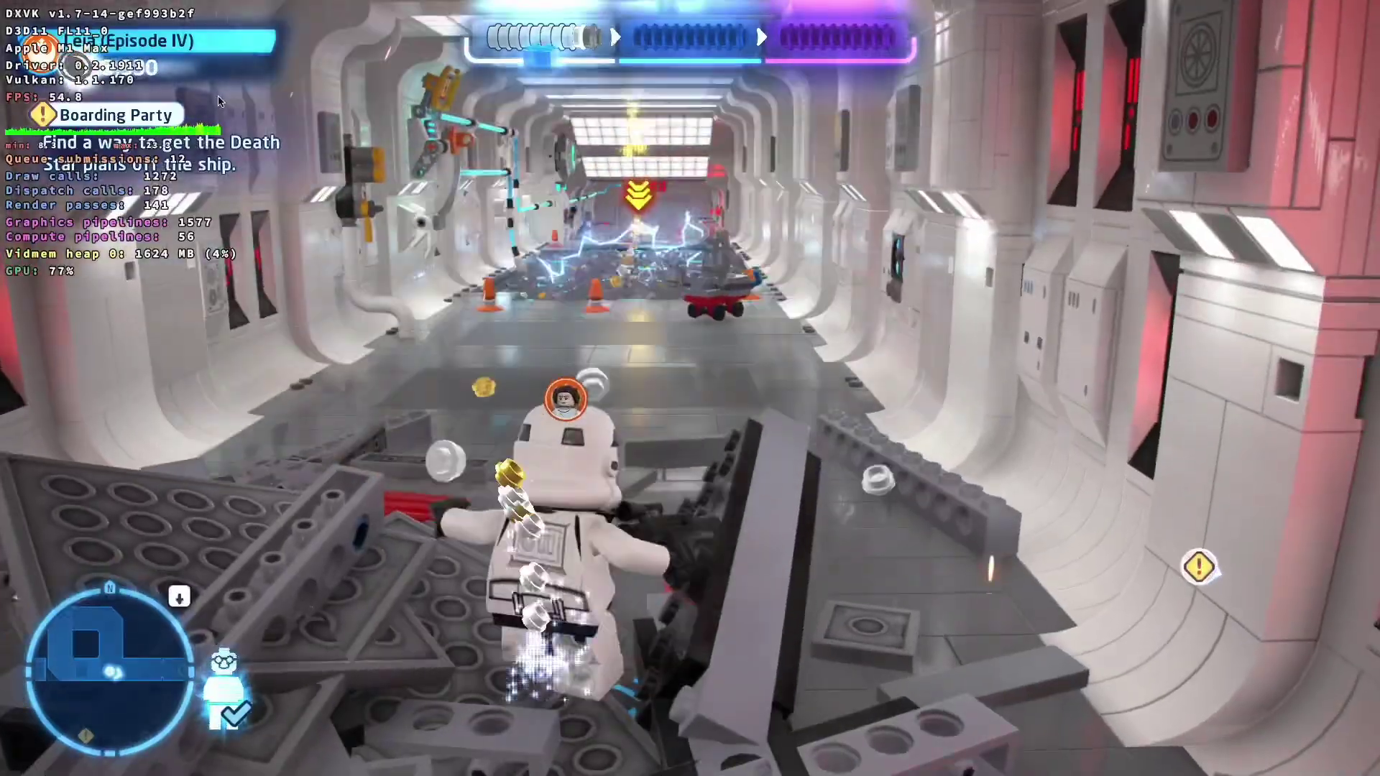
{"action": "key", "text": "w"}
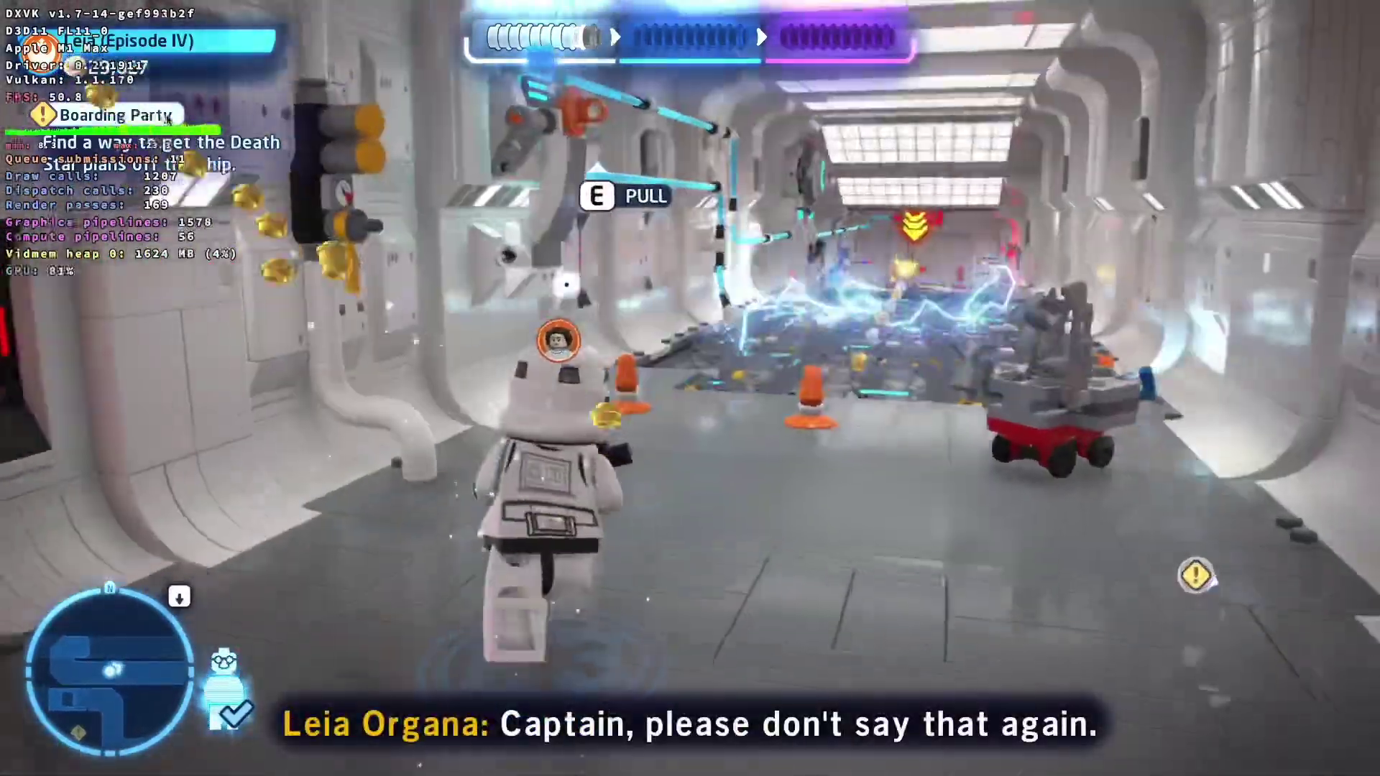
Step: Move Leia in stormtrooper disguise to the hanging wall panel beside the electrified floor and pull it open
{"action": "key", "text": "w"}
{"action": "key", "text": "e"}
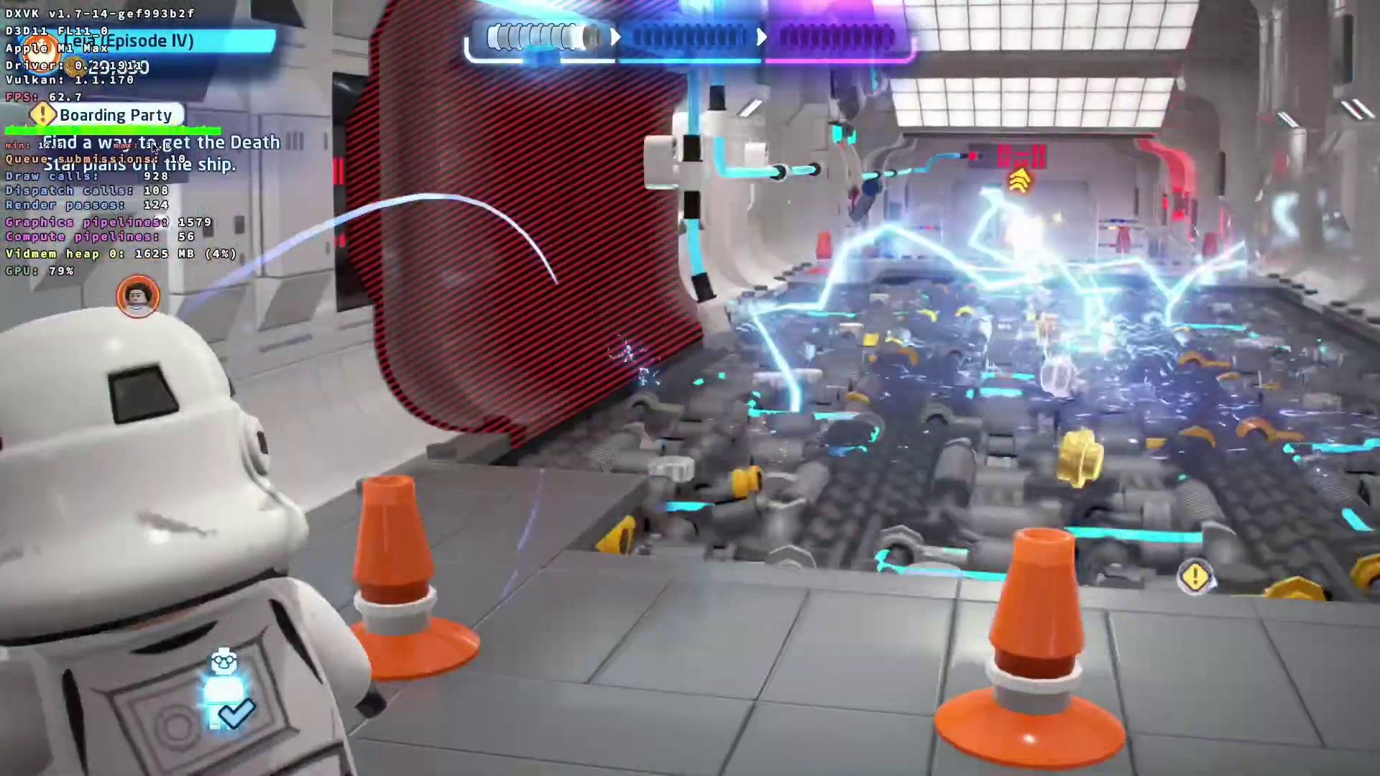
{"action": "key", "text": "w"}
{"action": "key", "text": "e"}
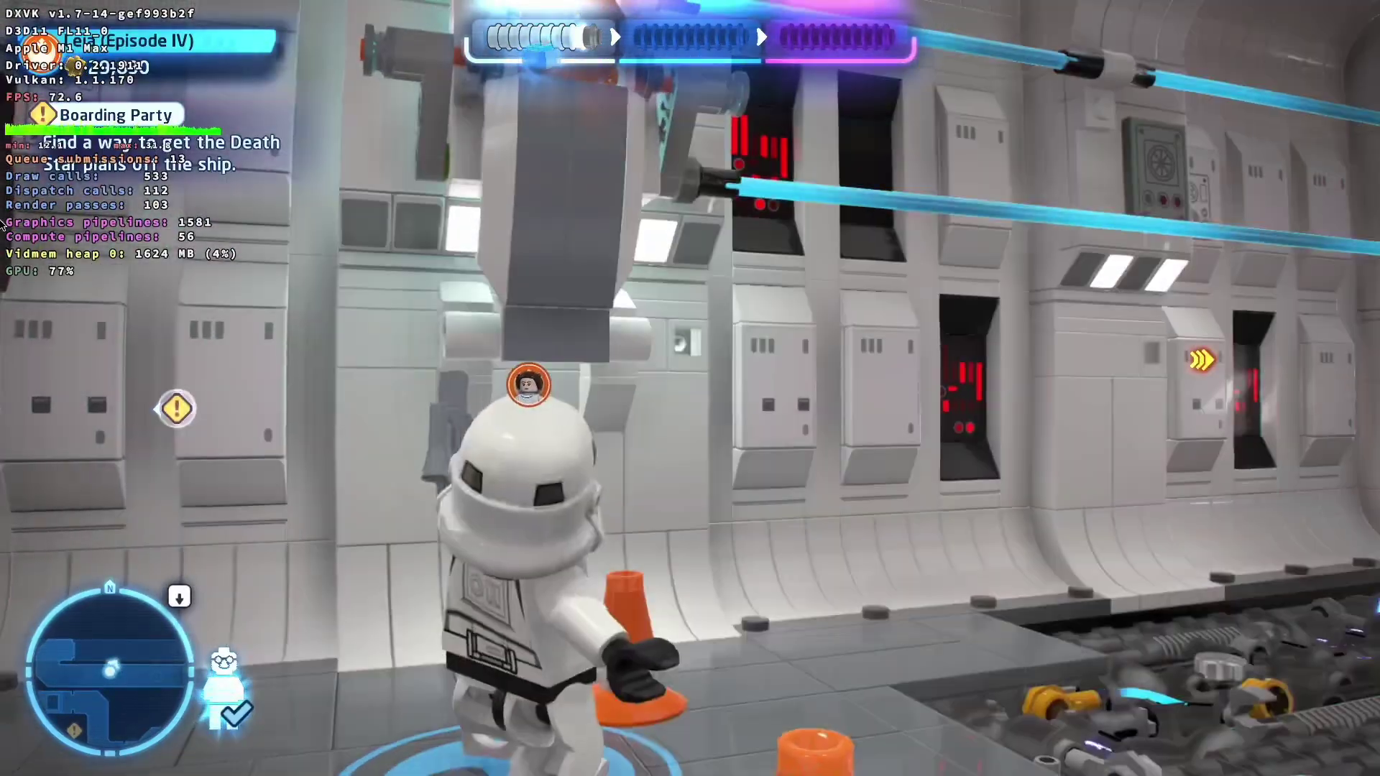
{"action": "key", "text": "e"}
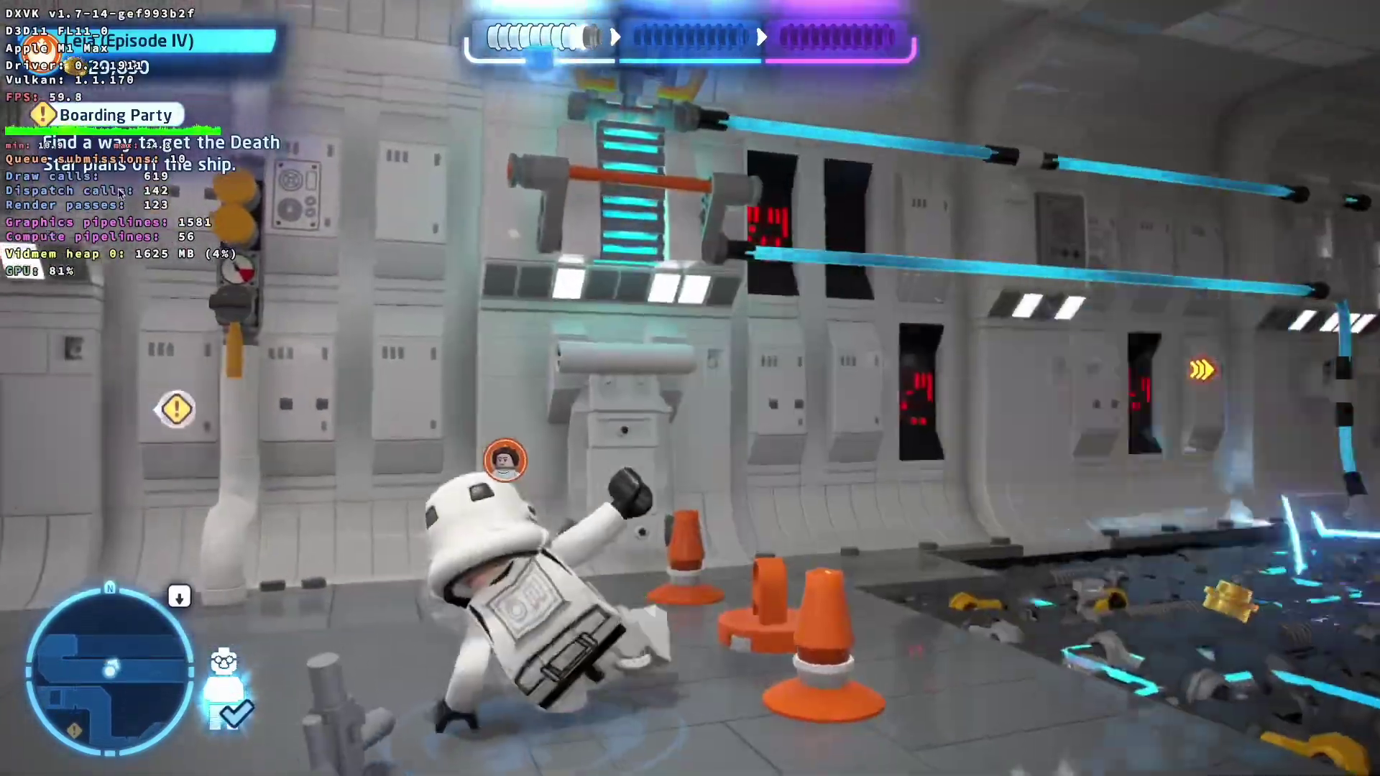
Step: Shoot the yellow canister fixture on the corridor wall and jump Leia up to the orange bar below the power box
{"action": "key", "text": "d"}
{"action": "key", "text": "w"}
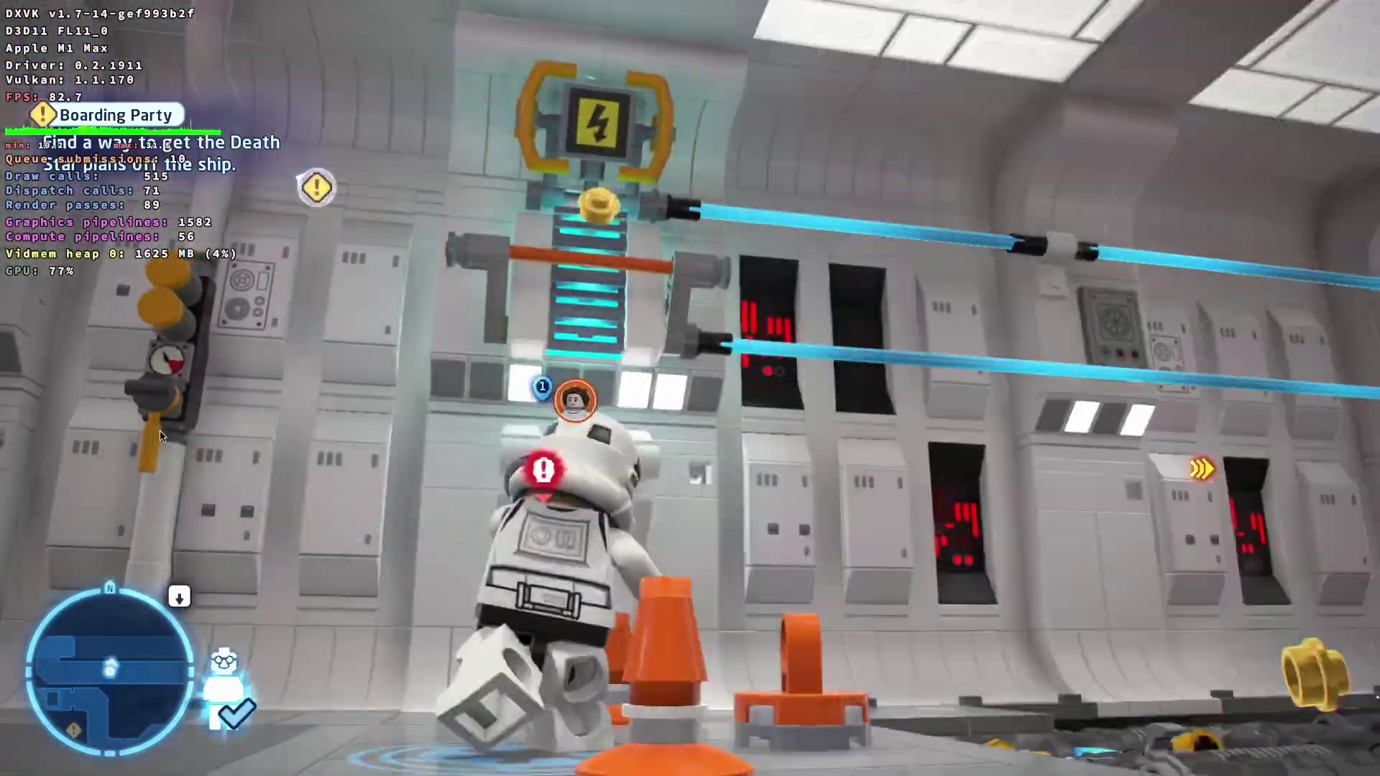
{"action": "left_click", "coordinate": [162, 424]}
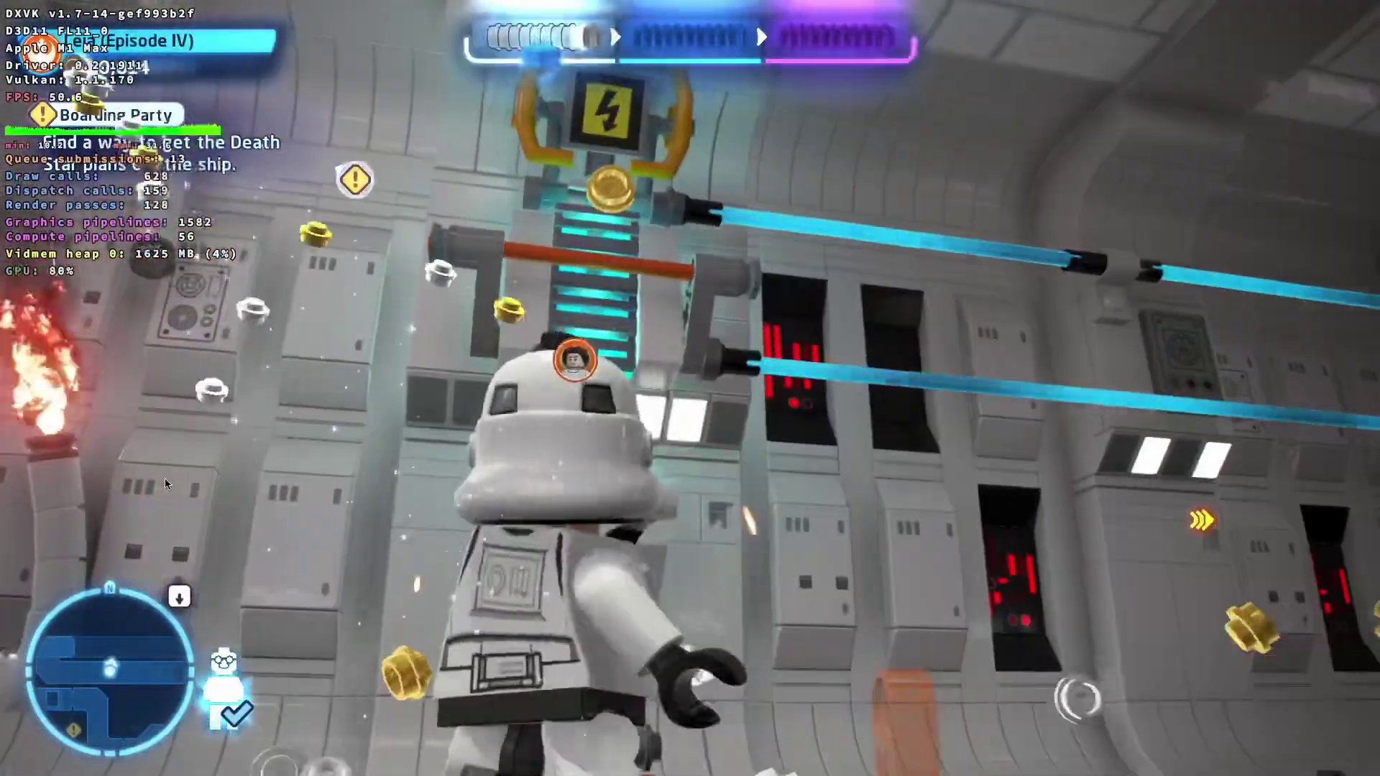
{"action": "key", "text": "space"}
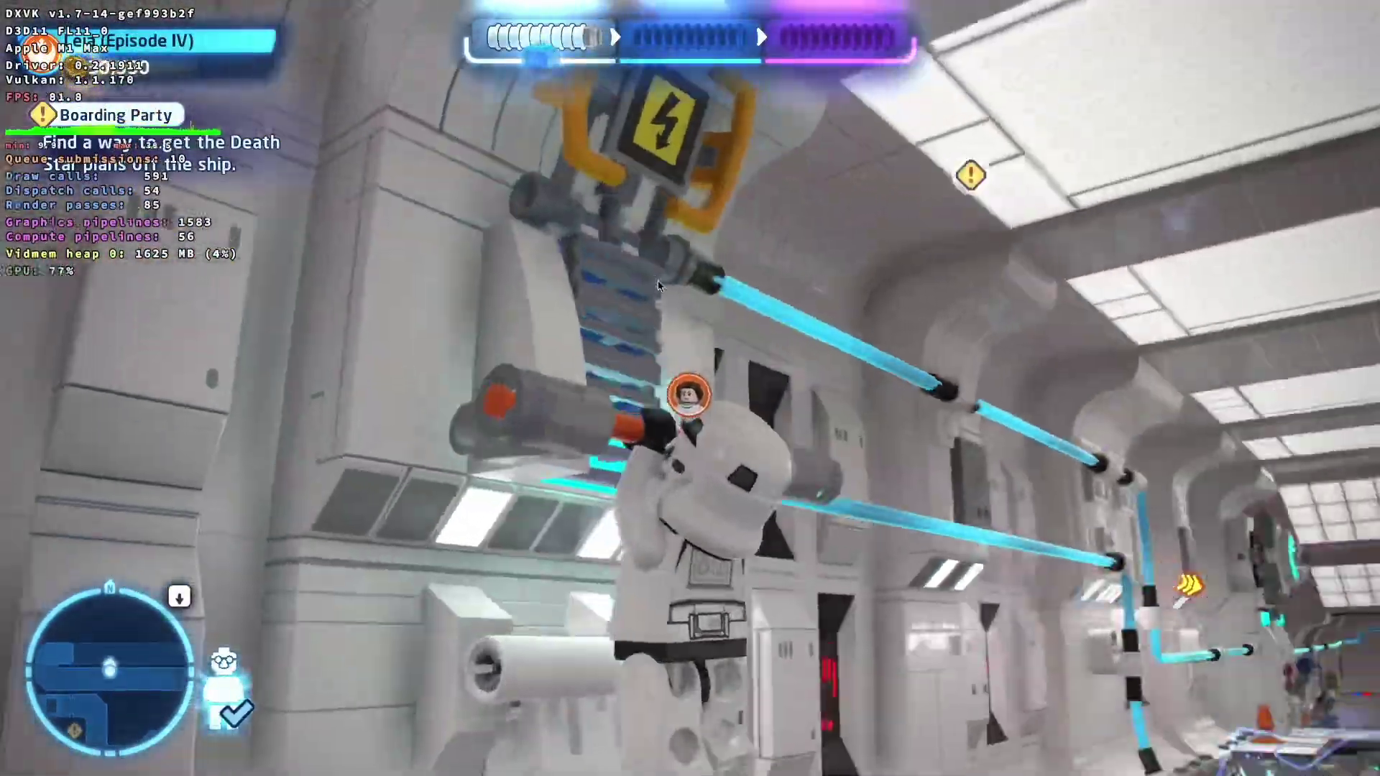
Step: Switch to Captain Antilles and run him through the white ship corridors towards the floor gap with the striped edges
{"action": "key", "text": "t"}
{"action": "key", "text": "d"}
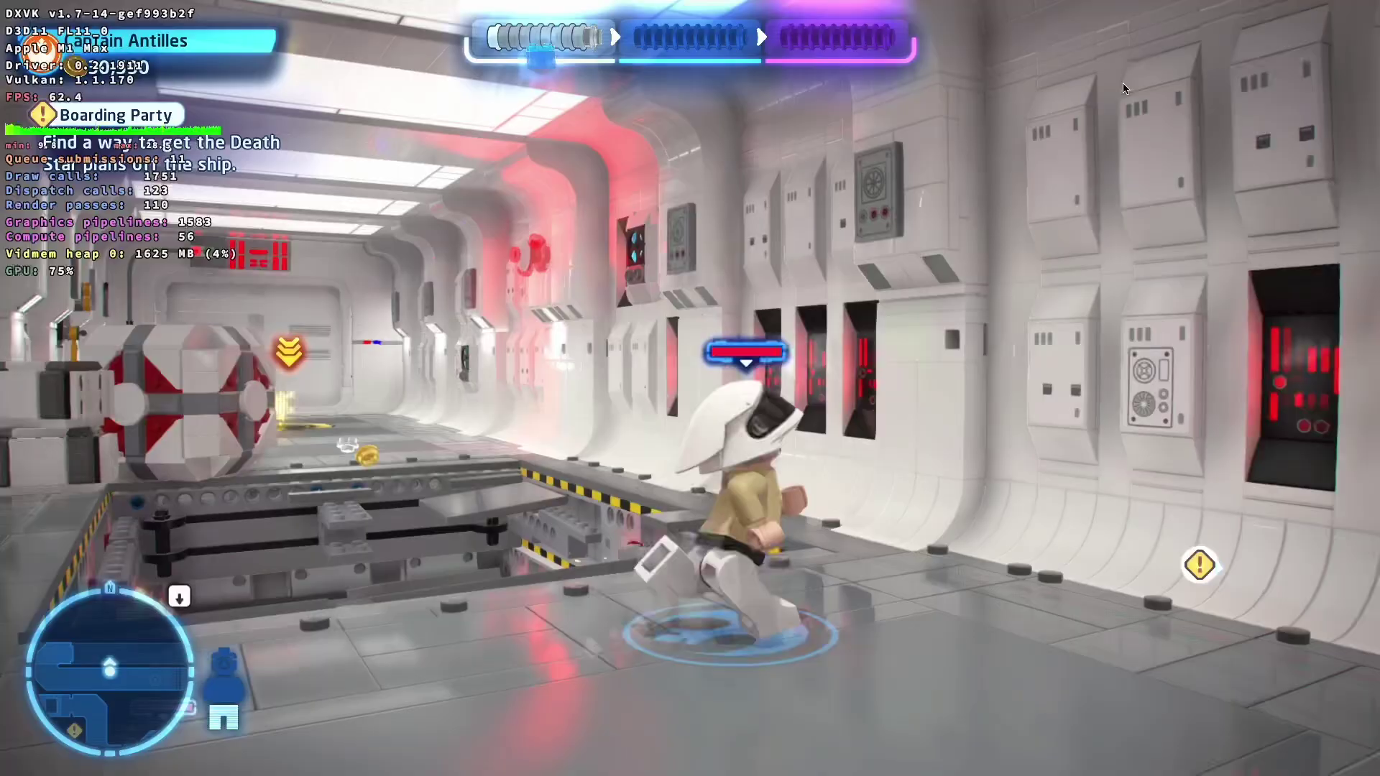
{"action": "key", "text": "w"}
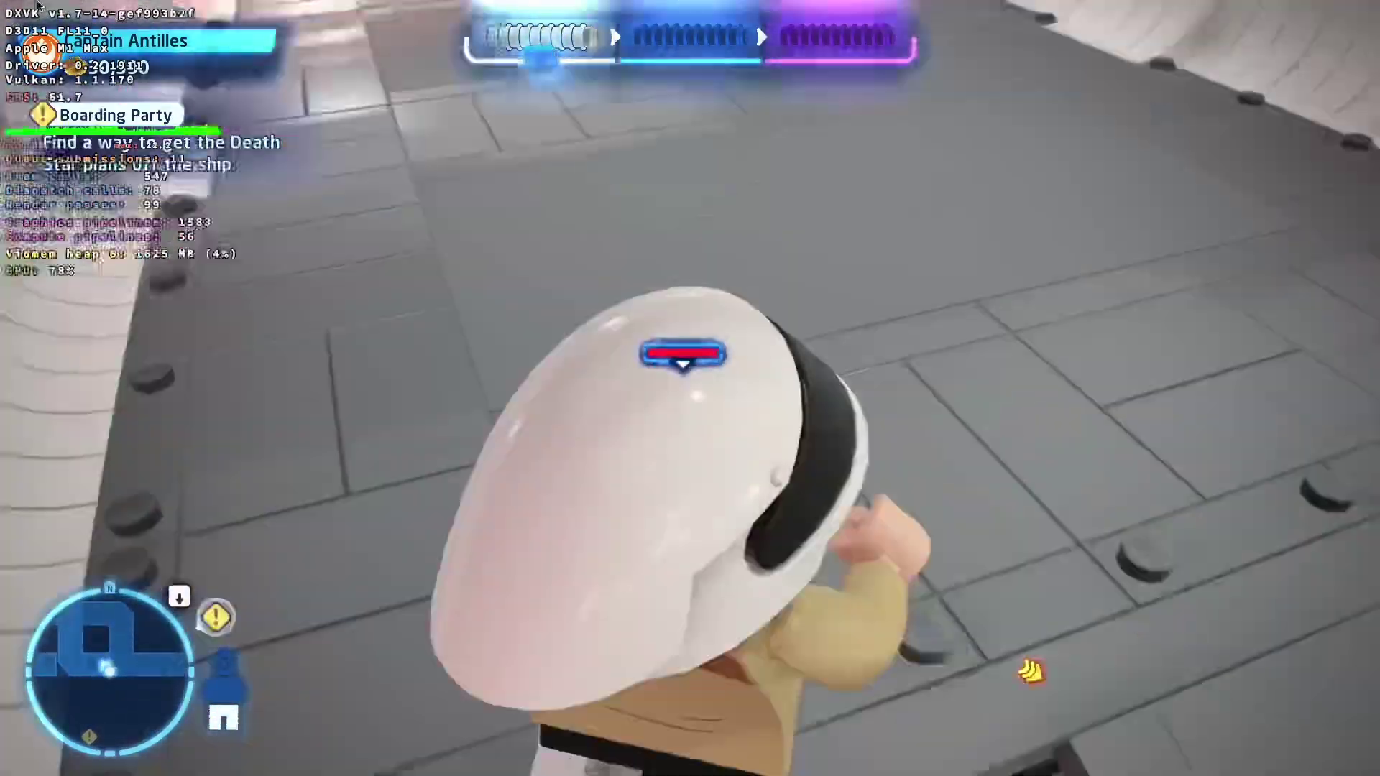
{"action": "key", "text": "w"}
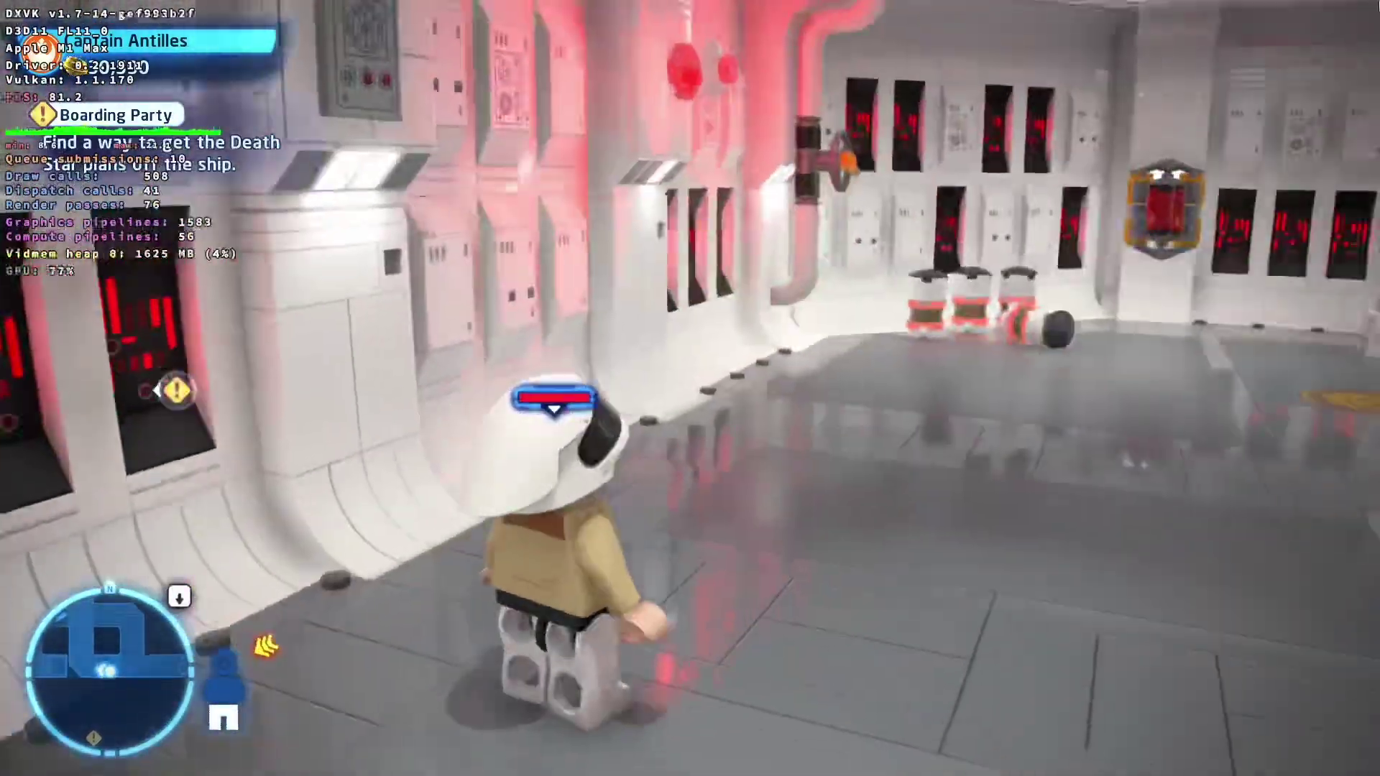
{"action": "key", "text": "w"}
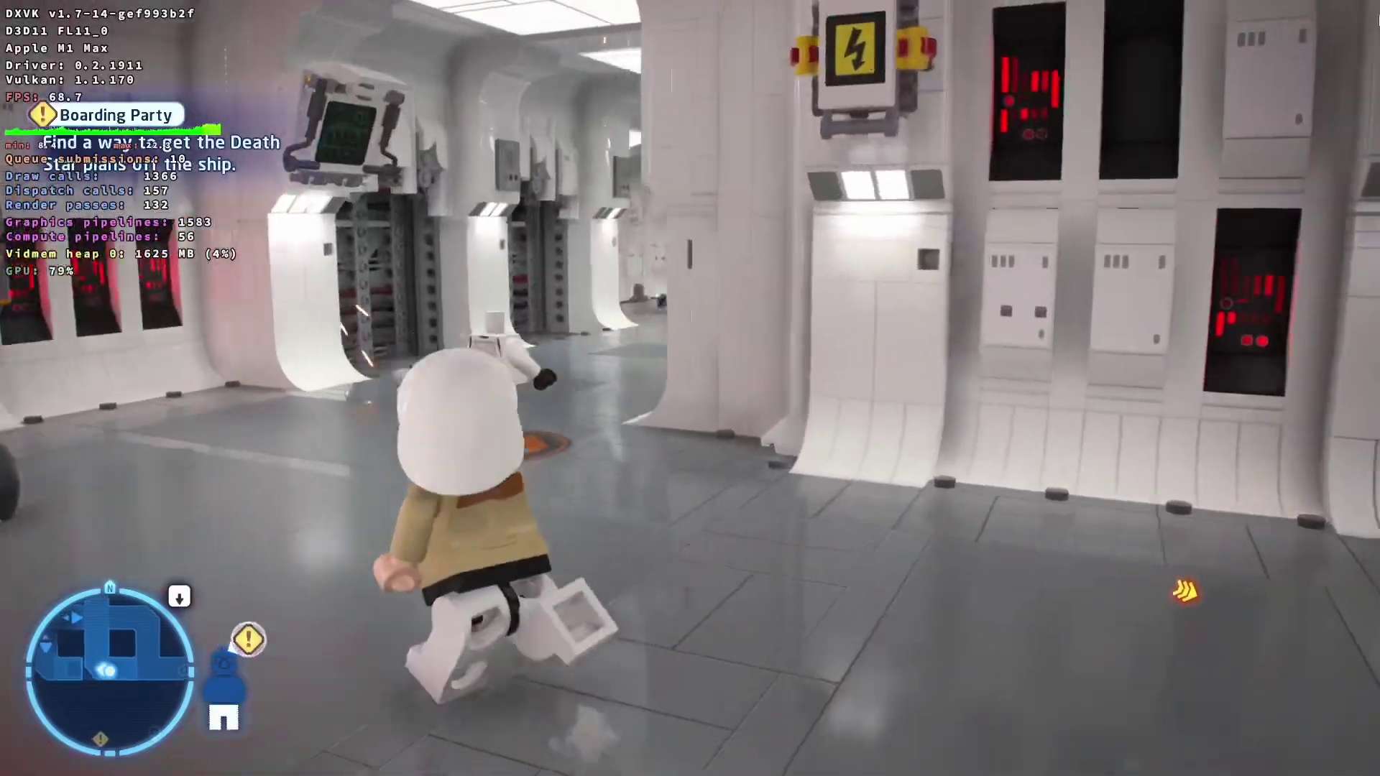
{"action": "key", "text": "w"}
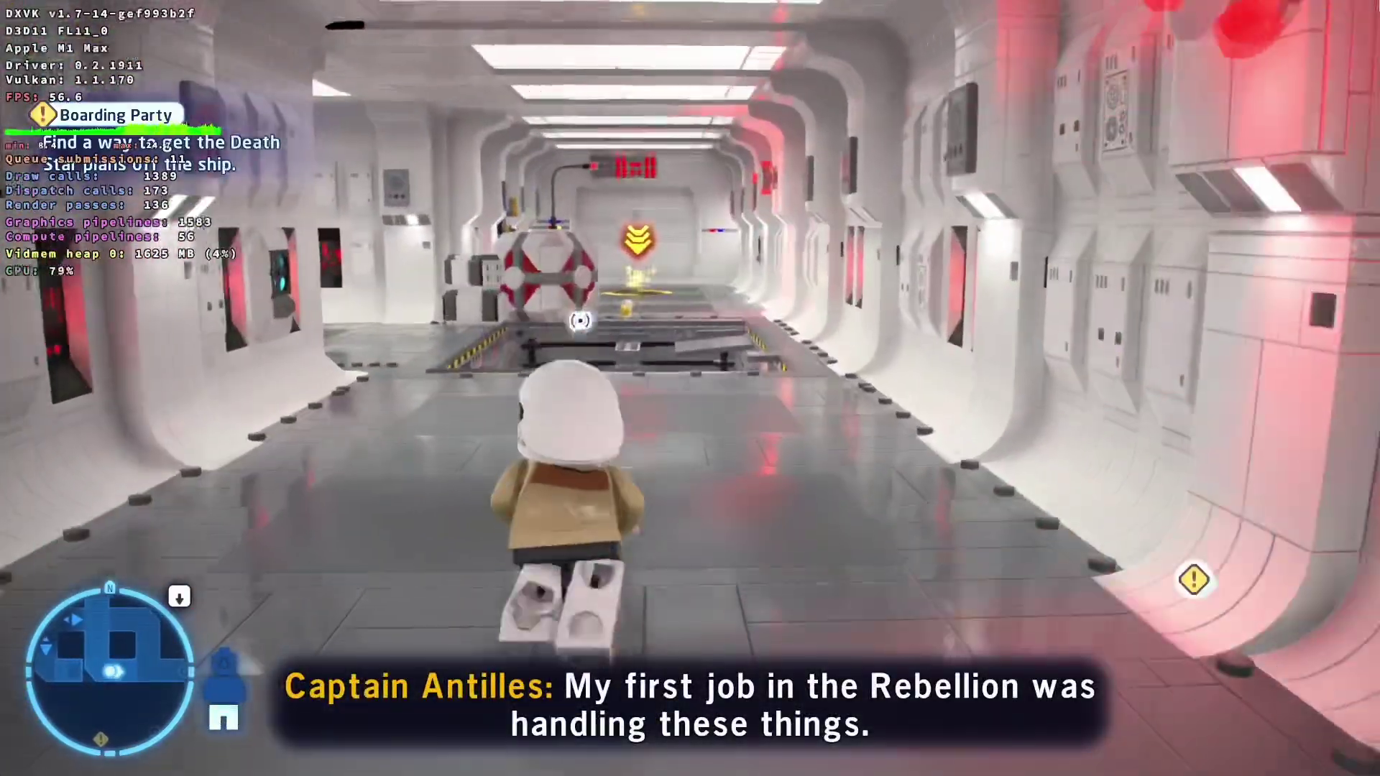
{"action": "key", "text": "w"}
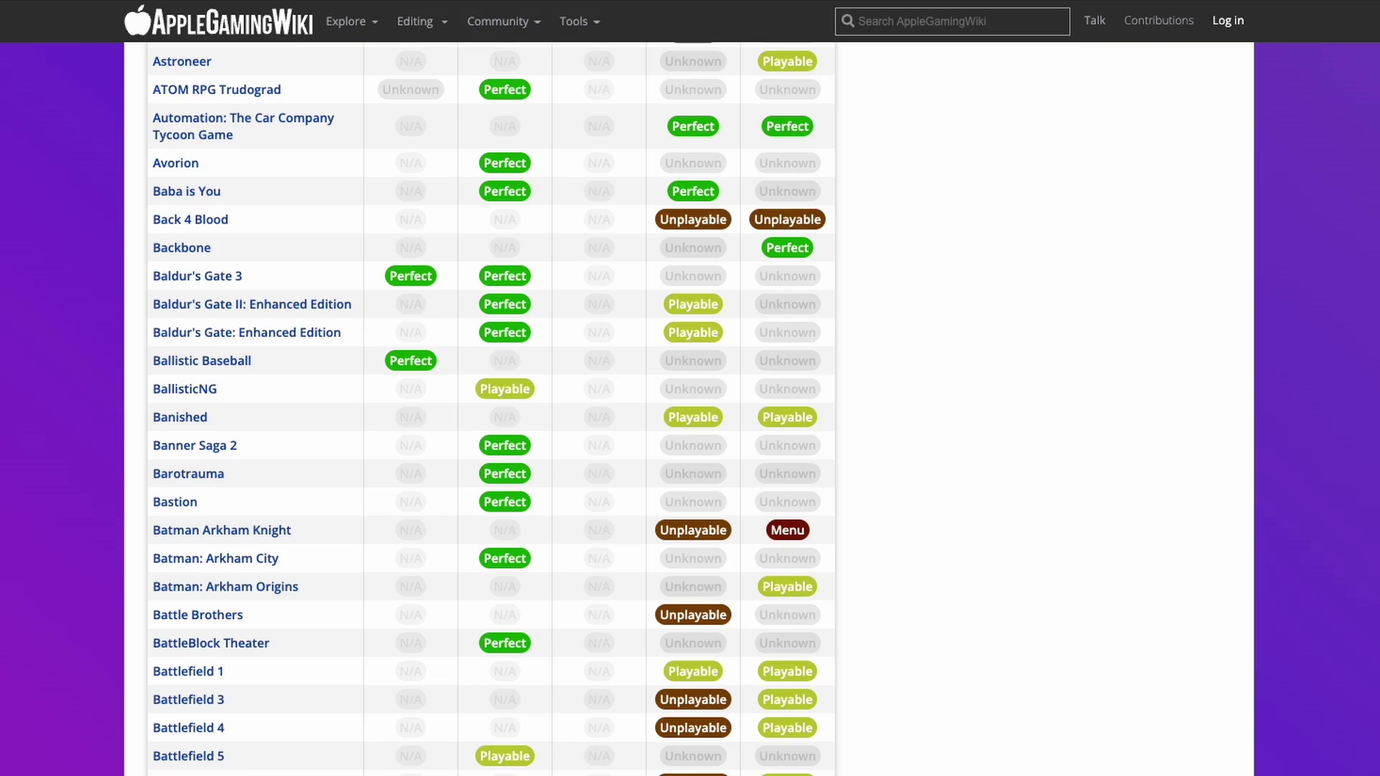
Step: Switch to AppleGamingWiki and examine the Mac compatibility ratings in the alphabetical game list from Astroneer through Dragon Age: Origins
{"action": "scroll", "coordinate": [491, 410], "scroll_direction": "down", "scroll_amount": 6}
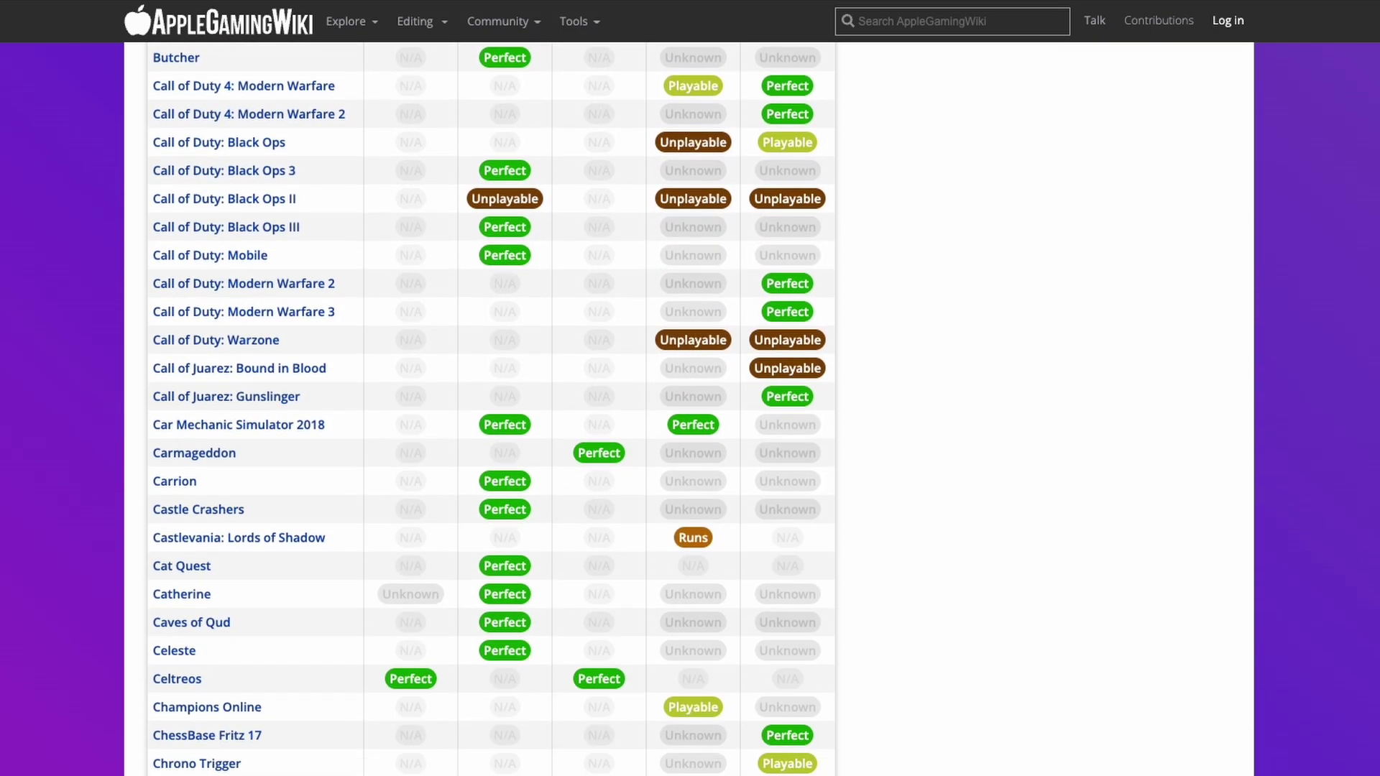
{"action": "scroll", "coordinate": [491, 410], "scroll_direction": "down", "scroll_amount": 12}
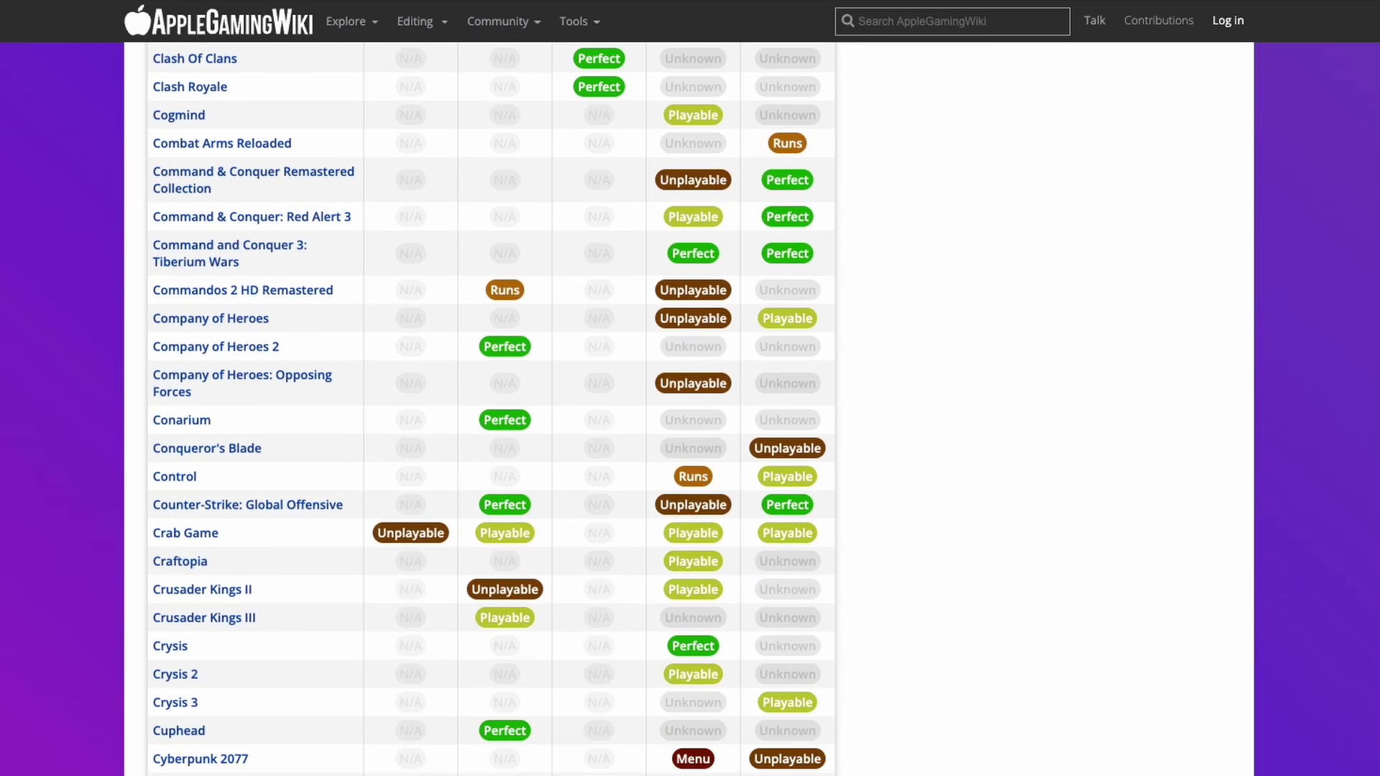
{"action": "scroll", "coordinate": [491, 410], "scroll_direction": "down", "scroll_amount": 12}
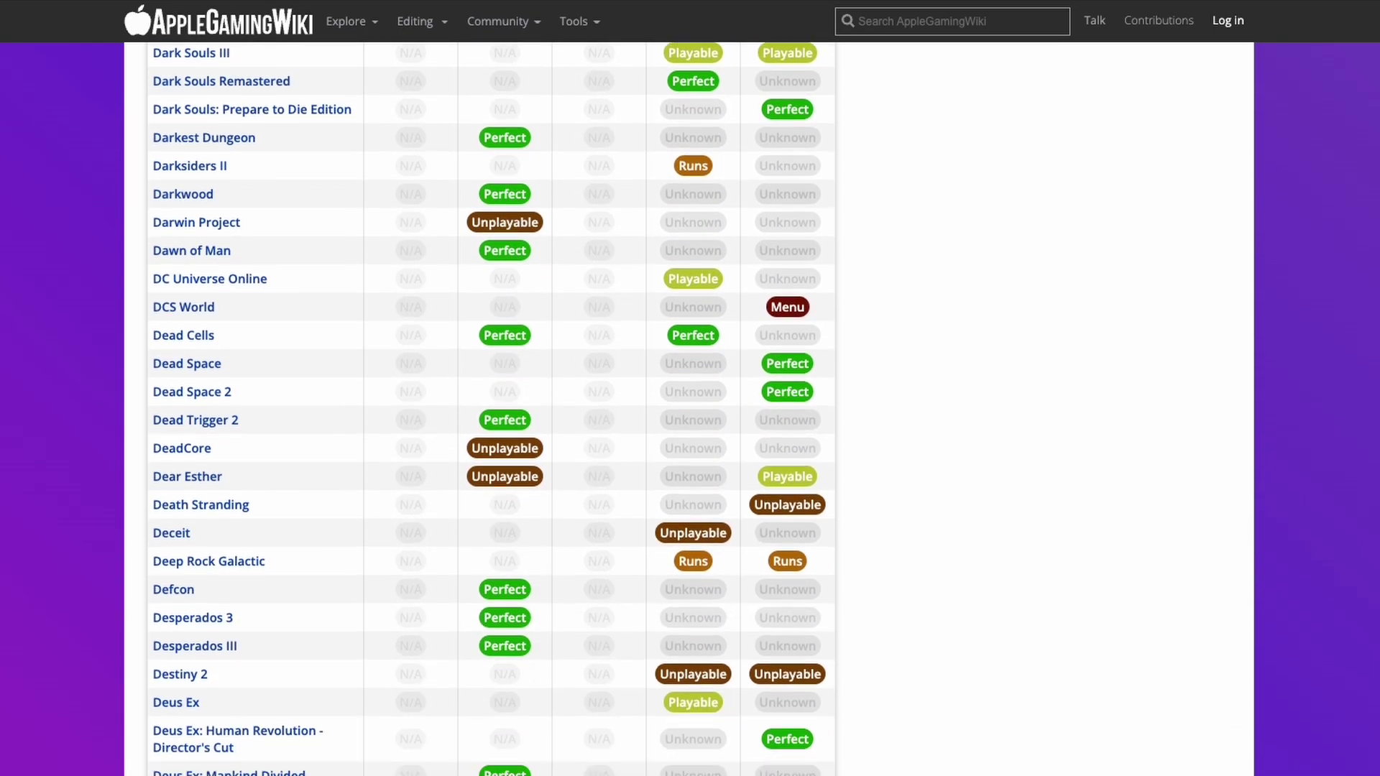
{"action": "scroll", "coordinate": [491, 410], "scroll_direction": "down", "scroll_amount": 8}
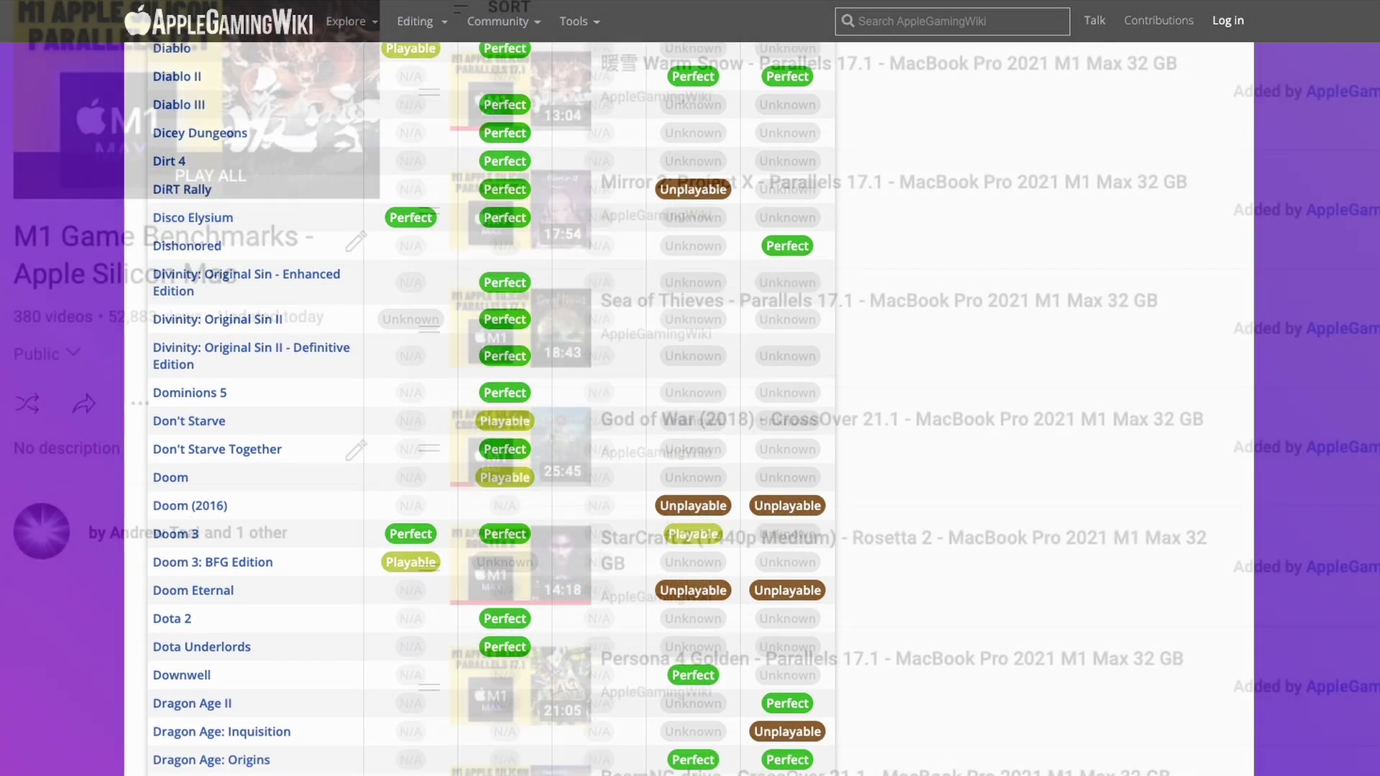